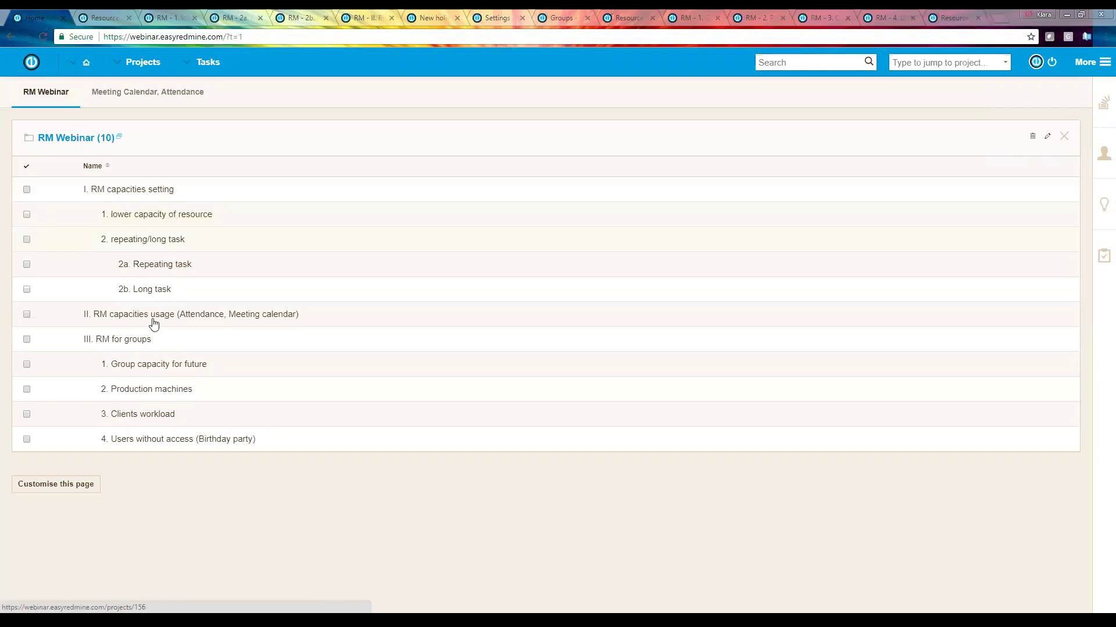
Review the resource management settings and open the hour limit per day of the second listed user
{"action": "left_click_drag", "start_coordinate": [151, 320], "coordinate": [153, 321]}
{"action": "left_click", "coordinate": [110, 17]}
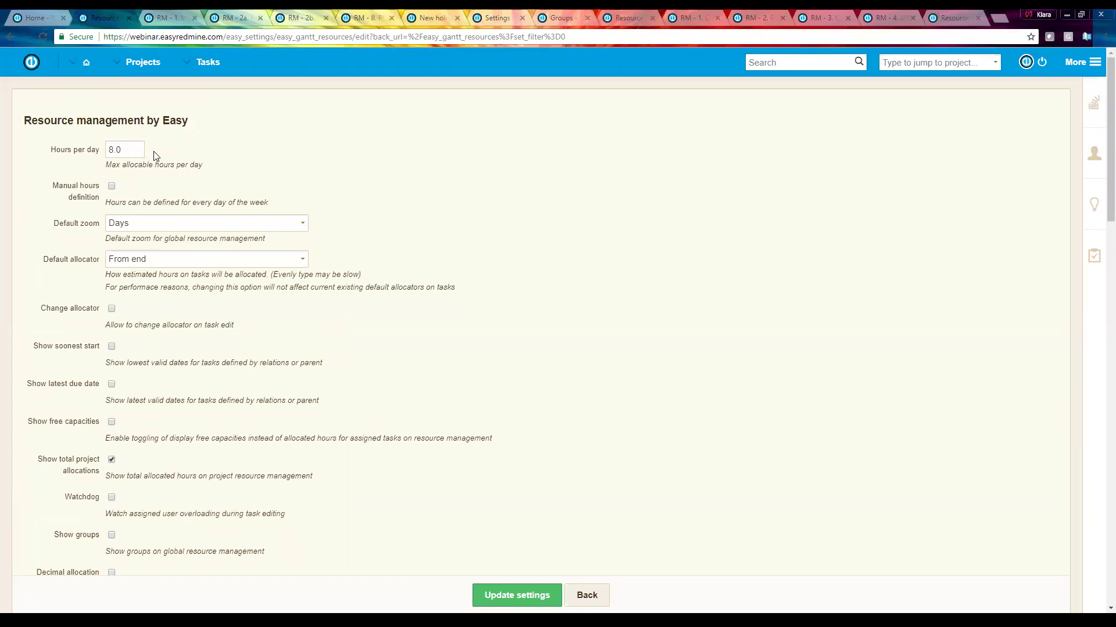
{"action": "scroll", "coordinate": [287, 157], "scroll_direction": "down", "scroll_amount": 3}
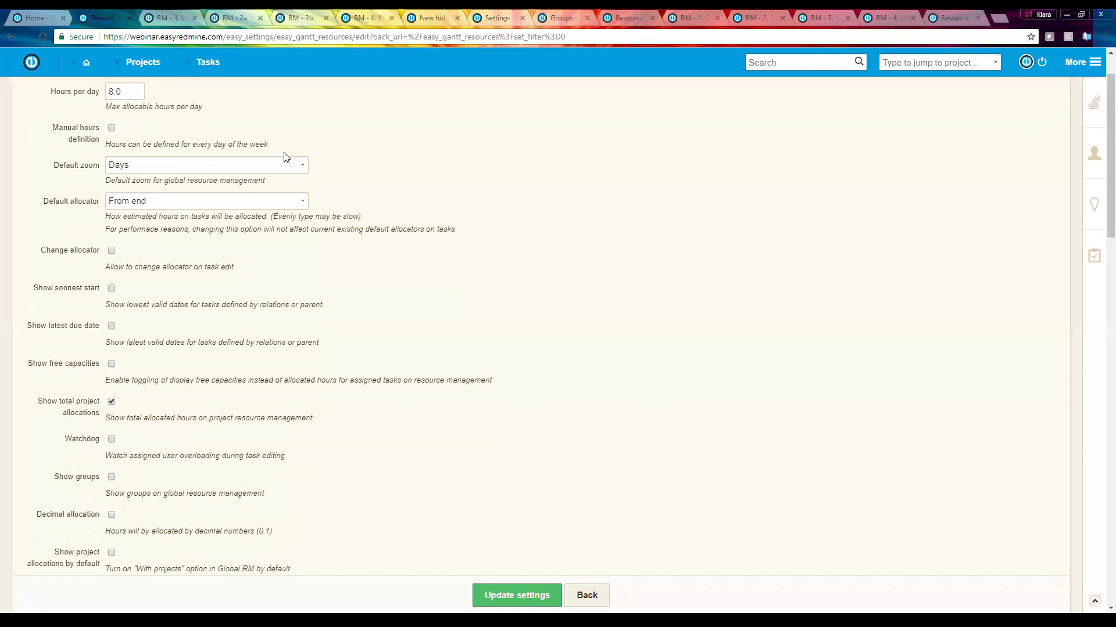
{"action": "scroll", "coordinate": [293, 163], "scroll_direction": "down", "scroll_amount": 1}
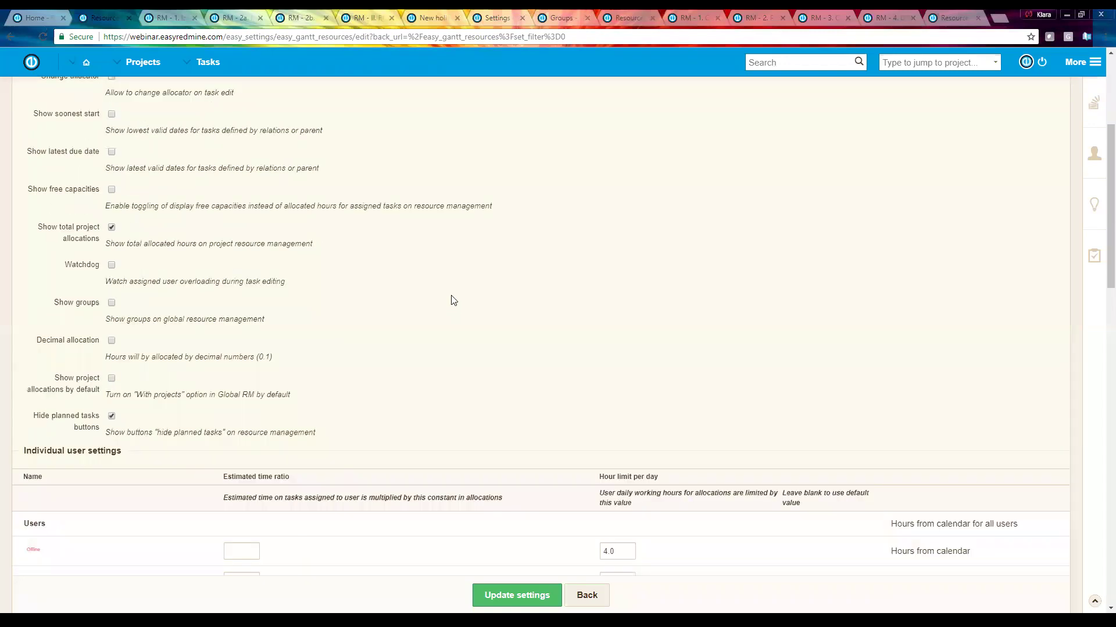
{"action": "scroll", "coordinate": [510, 314], "scroll_direction": "down", "scroll_amount": 2}
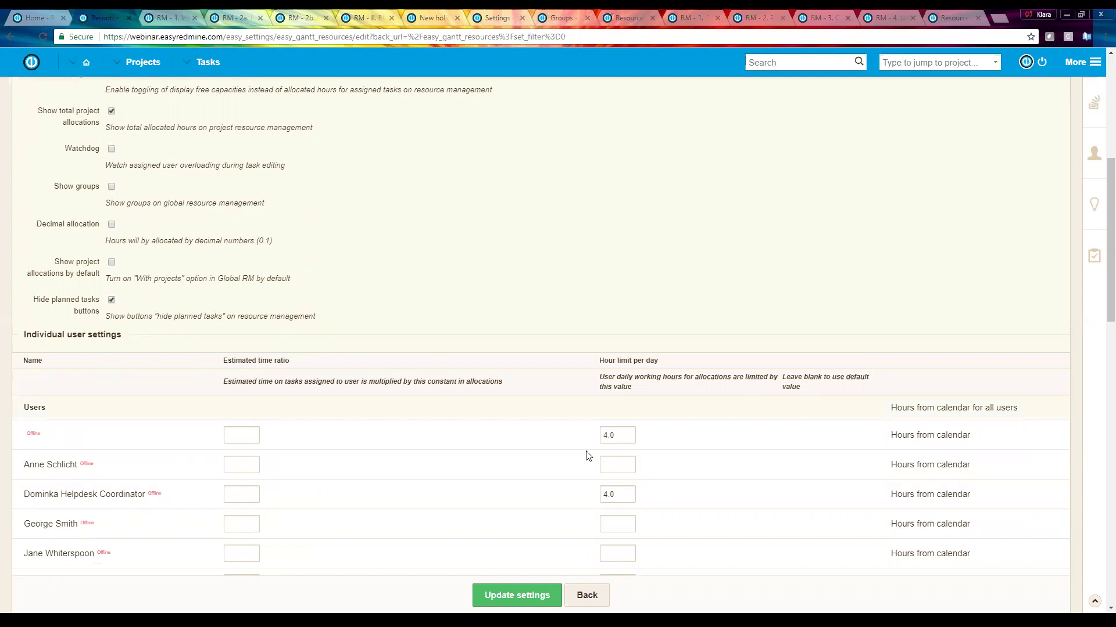
{"action": "left_click", "coordinate": [618, 465]}
In the project "1. lower capacity of resource", move the Cleaning task to September 6
{"action": "left_click", "coordinate": [173, 17]}
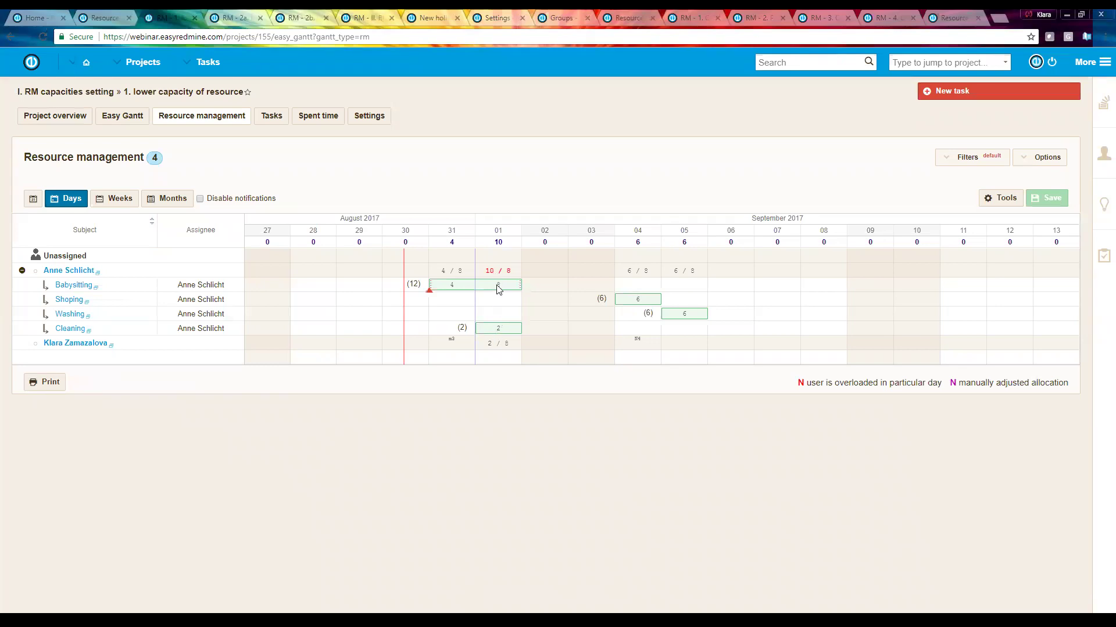
{"action": "mouse_move", "coordinate": [498, 290]}
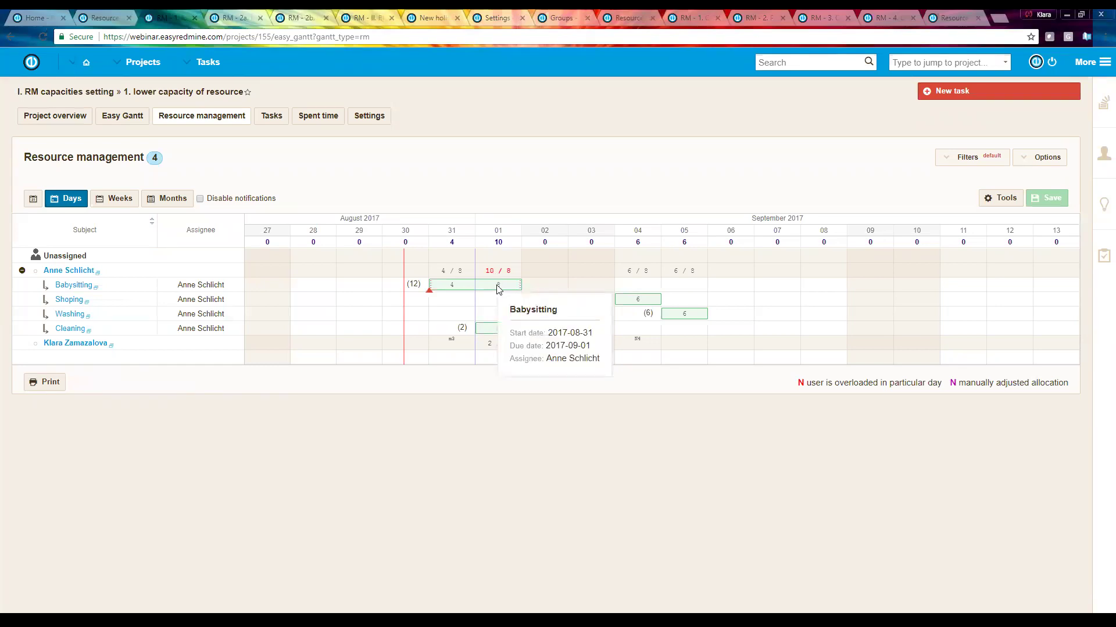
{"action": "mouse_move", "coordinate": [492, 335]}
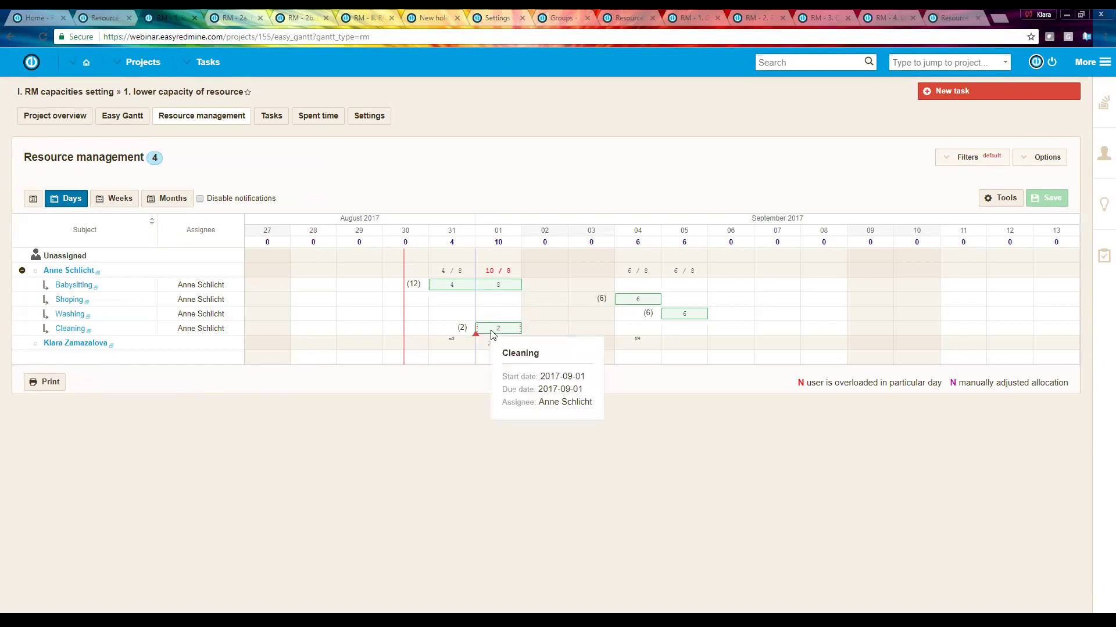
{"action": "left_click_drag", "start_coordinate": [492, 335], "coordinate": [722, 334]}
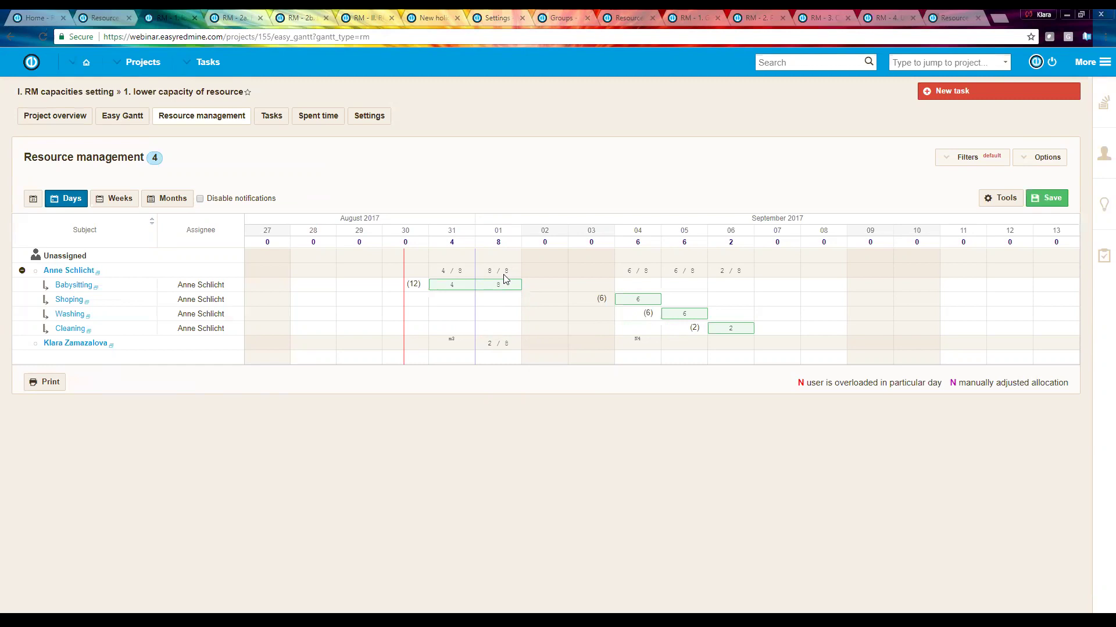
Set the second listed user's hour limit per day to 6 and save the resource management settings
{"action": "left_click", "coordinate": [100, 21]}
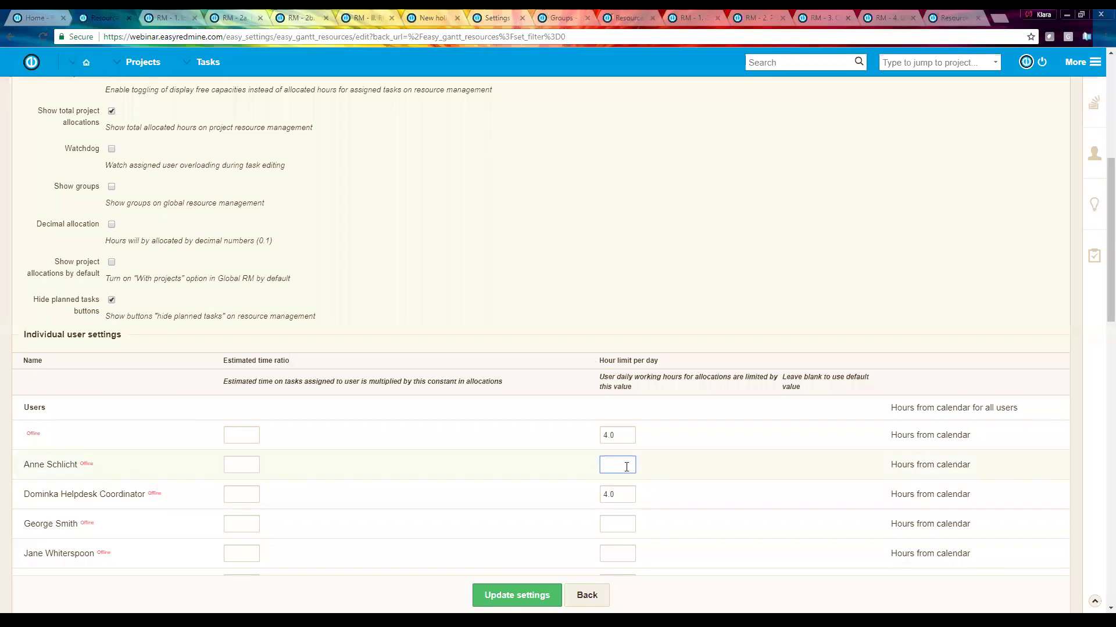
{"action": "type", "text": "6"}
{"action": "left_click", "coordinate": [532, 595]}
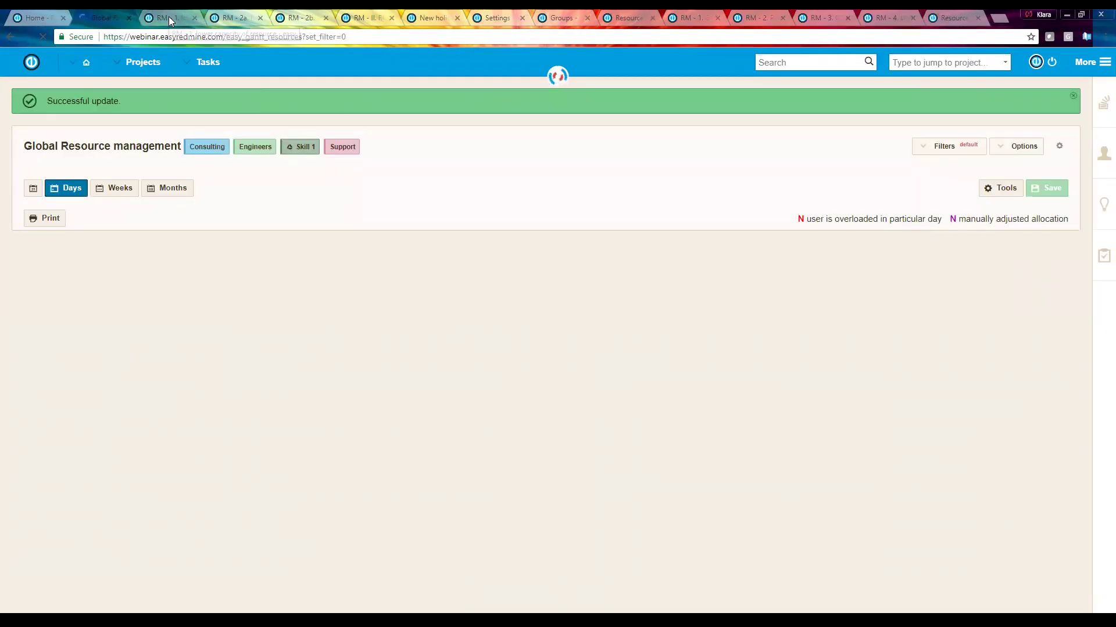
Reload the resource plan of "1. lower capacity of resource", discarding its unsaved changes
{"action": "left_click", "coordinate": [170, 22]}
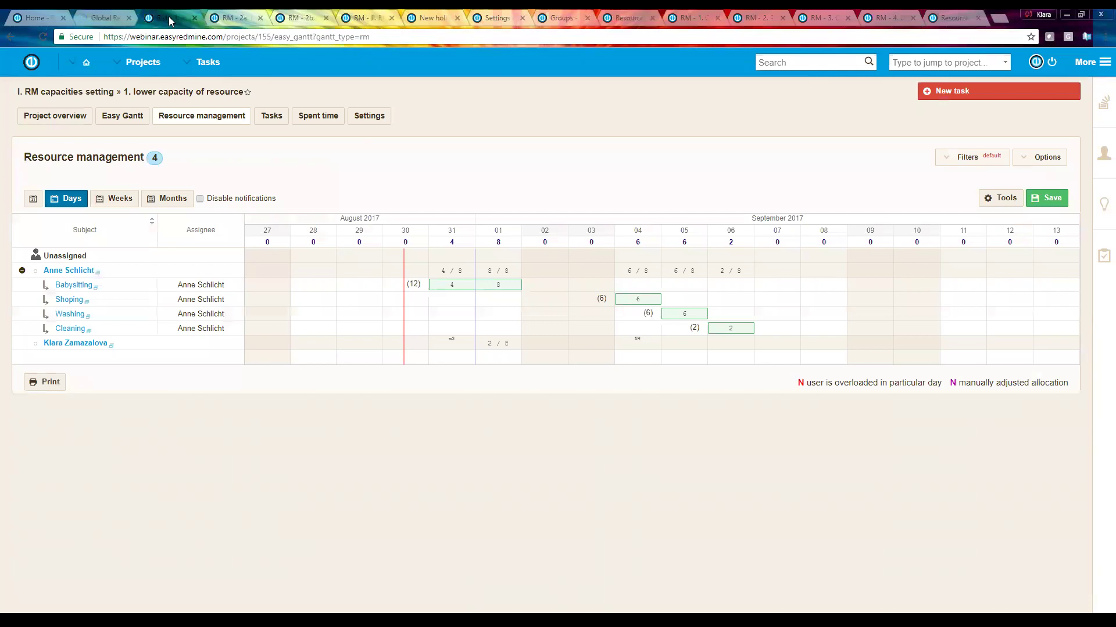
{"action": "key", "text": "F5"}
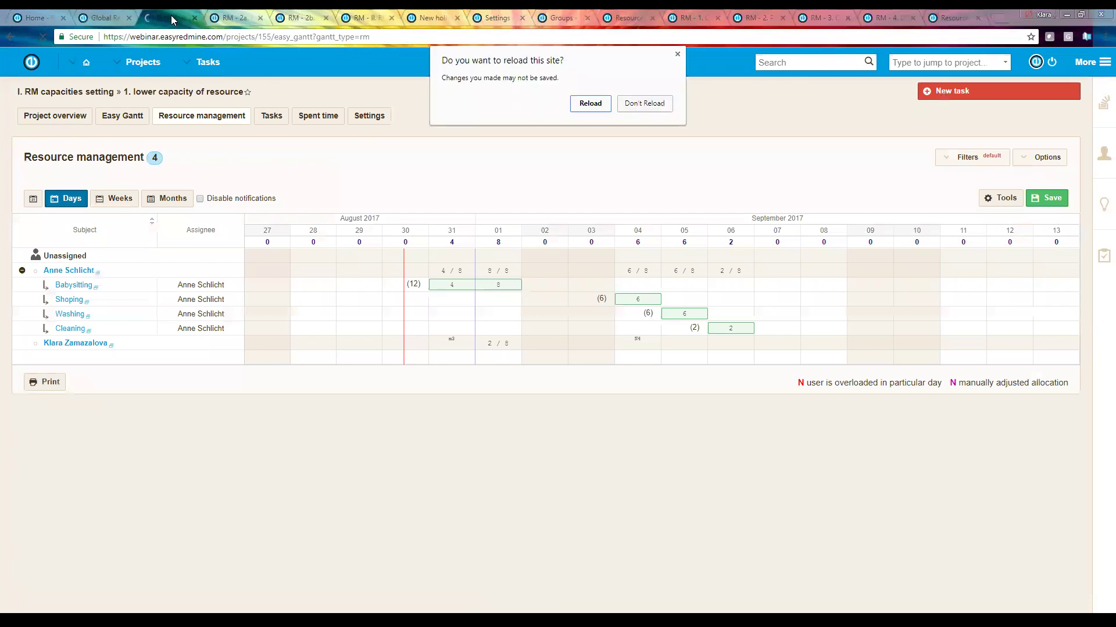
{"action": "left_click", "coordinate": [589, 103]}
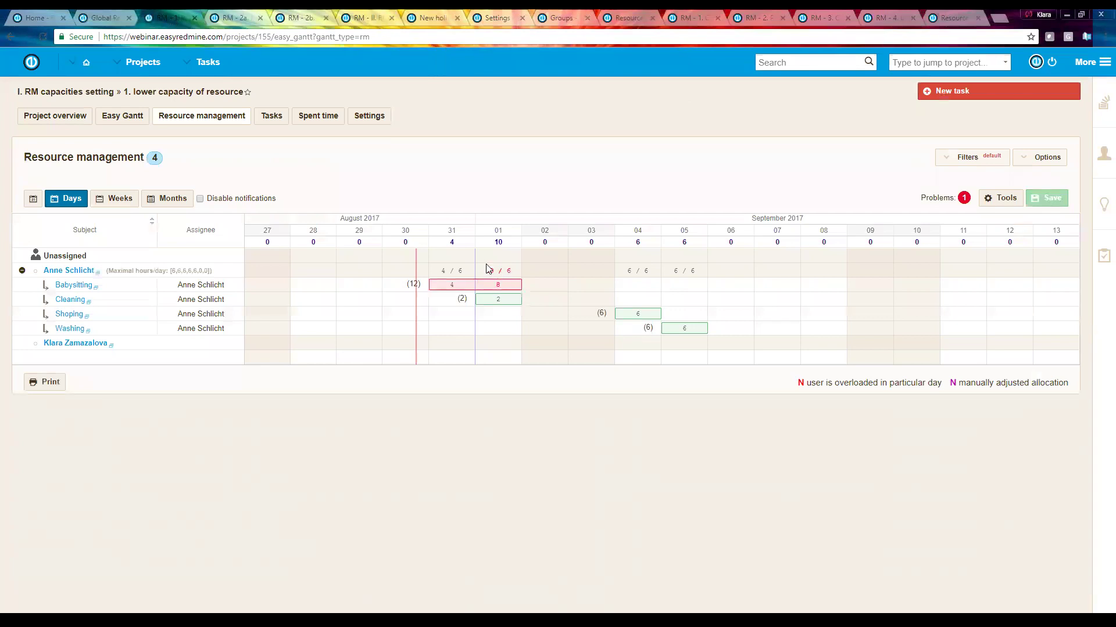
Move the Cleaning task to September 6 and allocate 6 hours of Babysitting to August 31
{"action": "left_click_drag", "start_coordinate": [502, 306], "coordinate": [736, 305]}
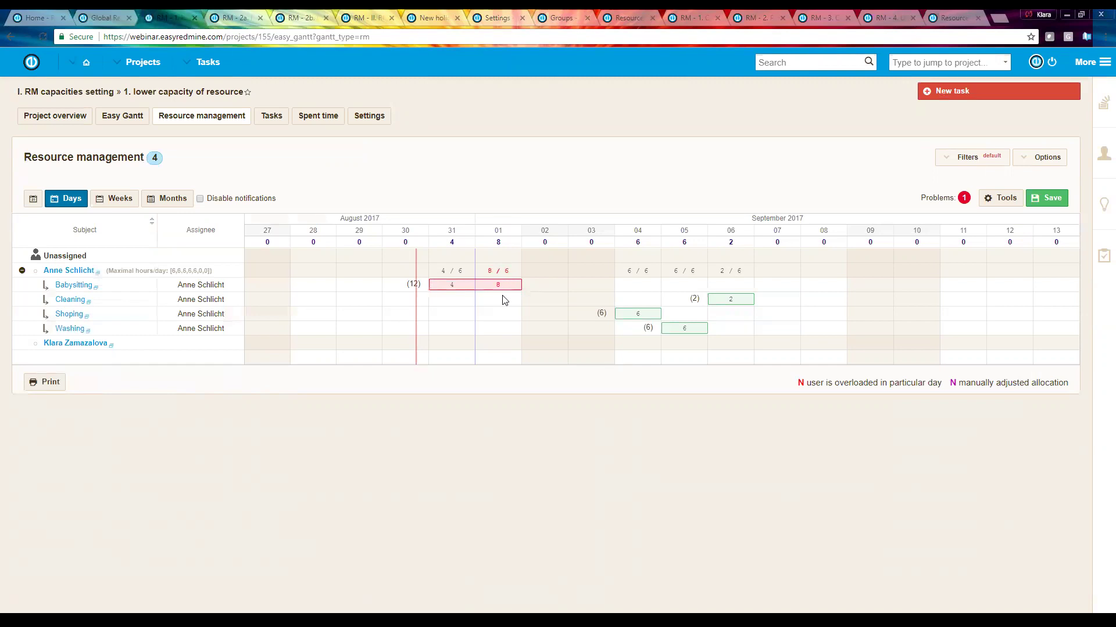
{"action": "left_click", "coordinate": [456, 285]}
{"action": "type", "text": "6"}
{"action": "key", "text": "Return"}
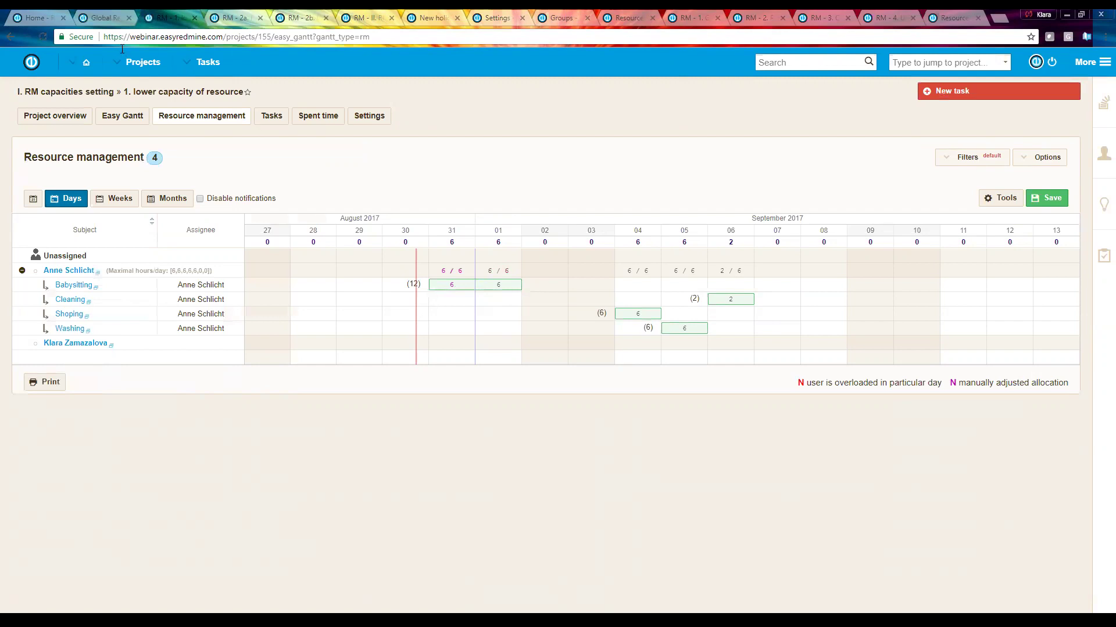
In the "2a. Repeating task" project, move Cleaning to September 6 and allocate 6 hours of Babysitting to August 31
{"action": "left_click", "coordinate": [240, 19]}
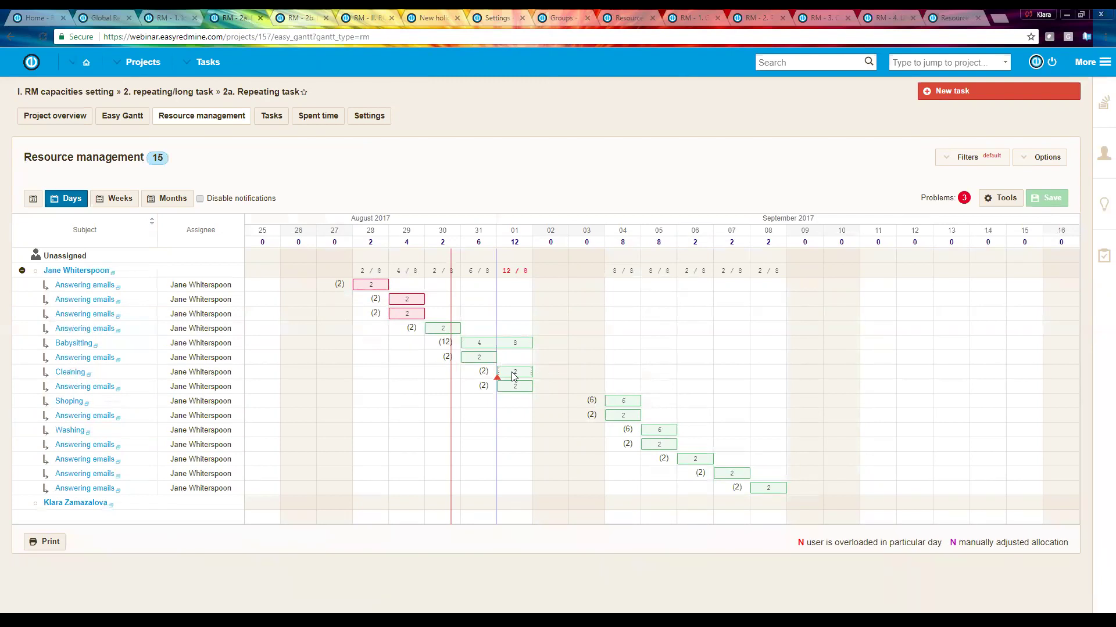
{"action": "left_click_drag", "start_coordinate": [514, 377], "coordinate": [699, 377]}
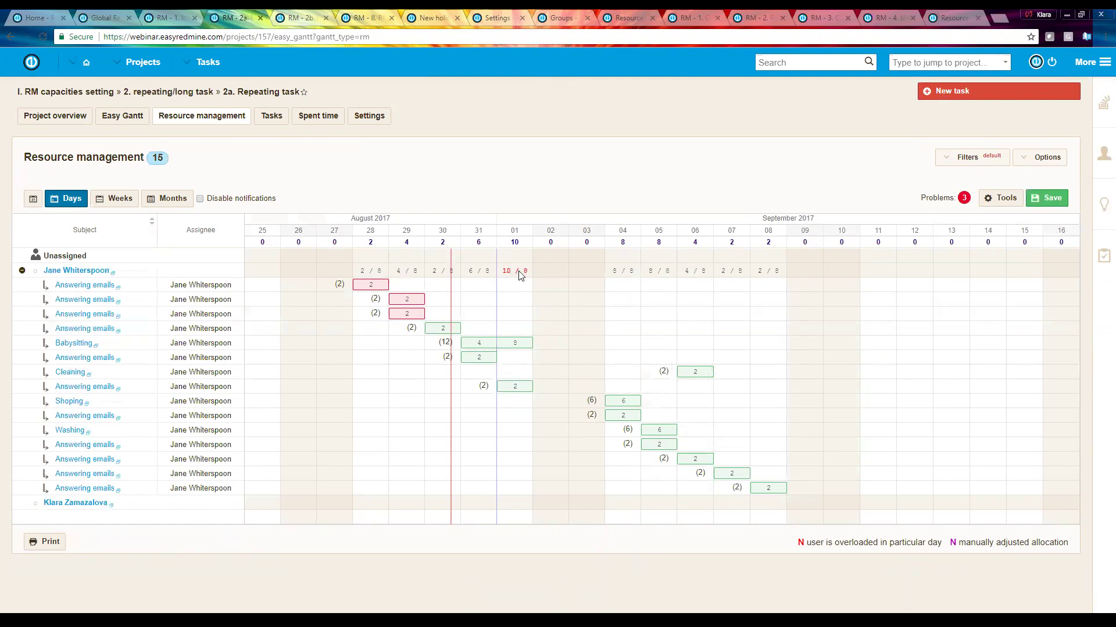
{"action": "left_click", "coordinate": [483, 342]}
{"action": "type", "text": "6"}
{"action": "key", "text": "Return"}
{"action": "mouse_move", "coordinate": [514, 348]}
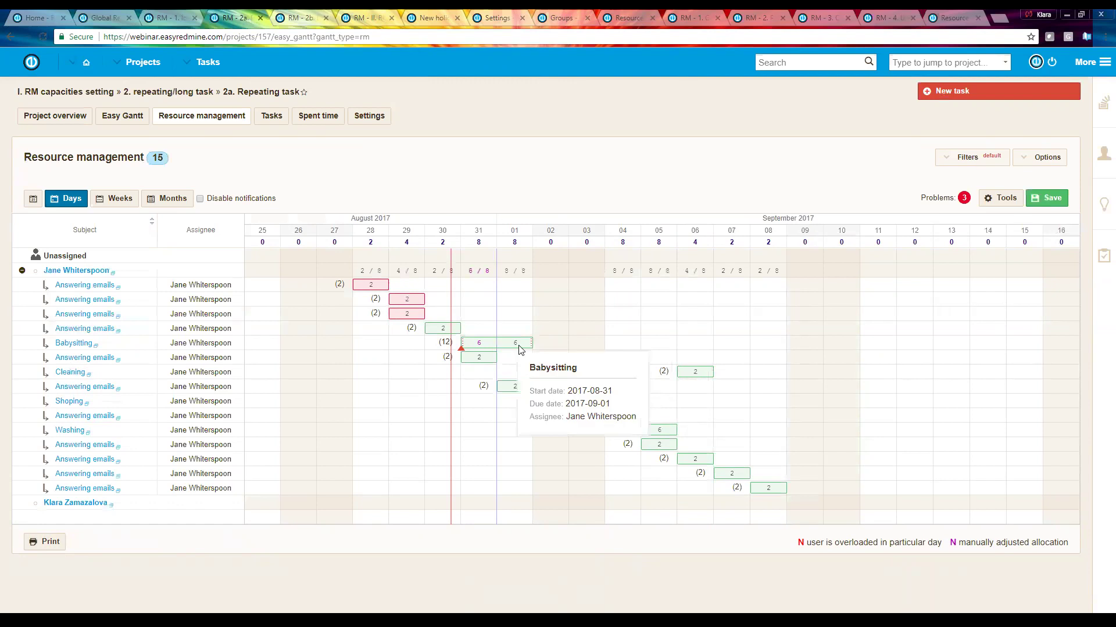
{"action": "mouse_move", "coordinate": [523, 390]}
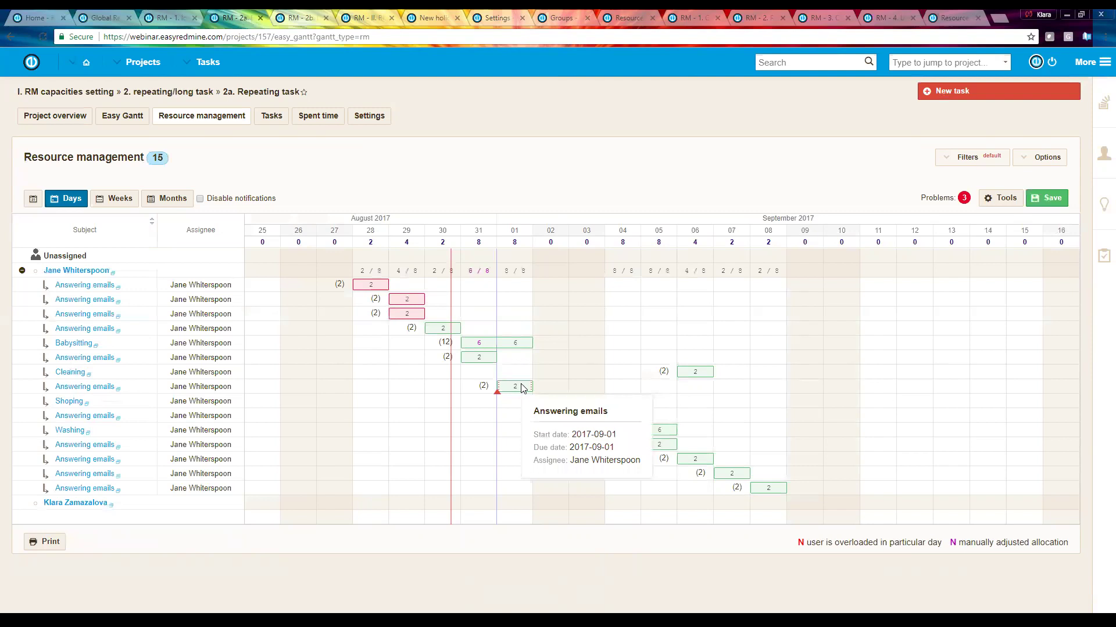
In the "2b. Long task" project, move Cleaning to September 6 and allocate 6 hours of Babysitting to August 31
{"action": "left_click", "coordinate": [299, 17]}
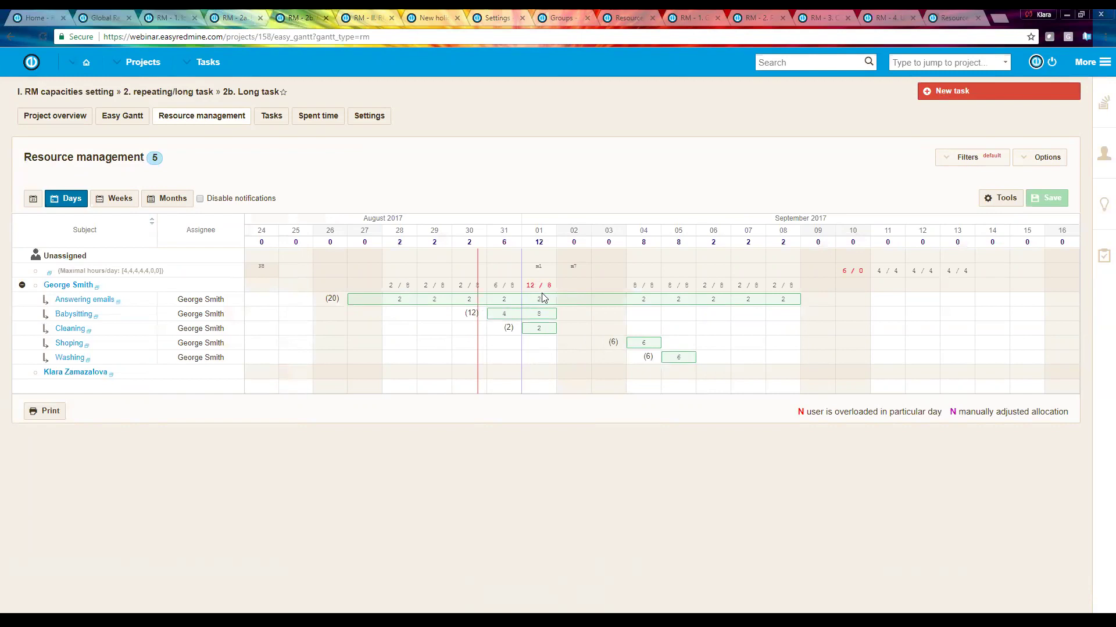
{"action": "left_click_drag", "start_coordinate": [541, 326], "coordinate": [714, 328]}
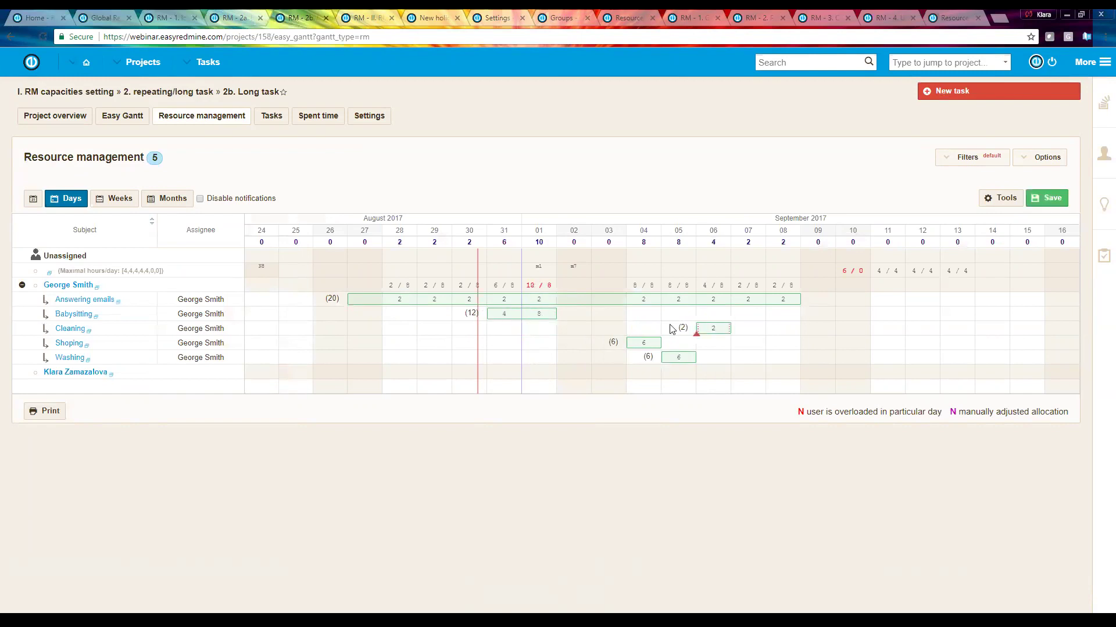
{"action": "double_click", "coordinate": [507, 314]}
{"action": "type", "text": "6"}
{"action": "key", "text": "Return"}
Examine the separate Answering emails tasks in the "2a. Repeating task" resource plan
{"action": "left_click", "coordinate": [229, 19]}
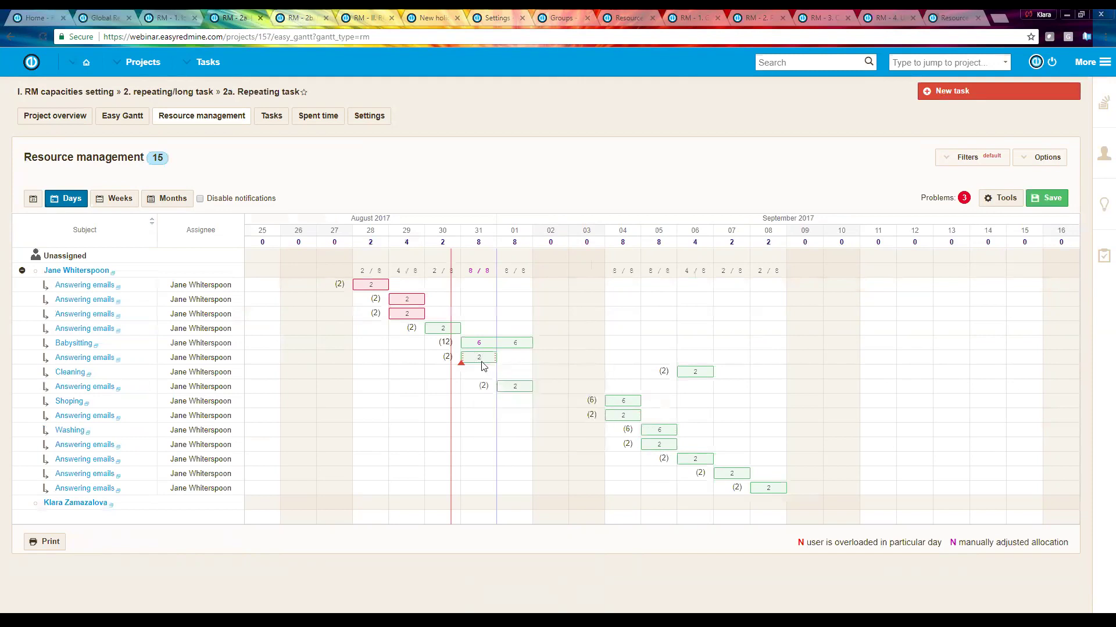
{"action": "mouse_move", "coordinate": [481, 364]}
{"action": "mouse_move", "coordinate": [514, 390]}
{"action": "mouse_move", "coordinate": [638, 421]}
Close the Global Resource management page and the three capacity setting project pages, discarding their unsaved changes
{"action": "left_click", "coordinate": [31, 19]}
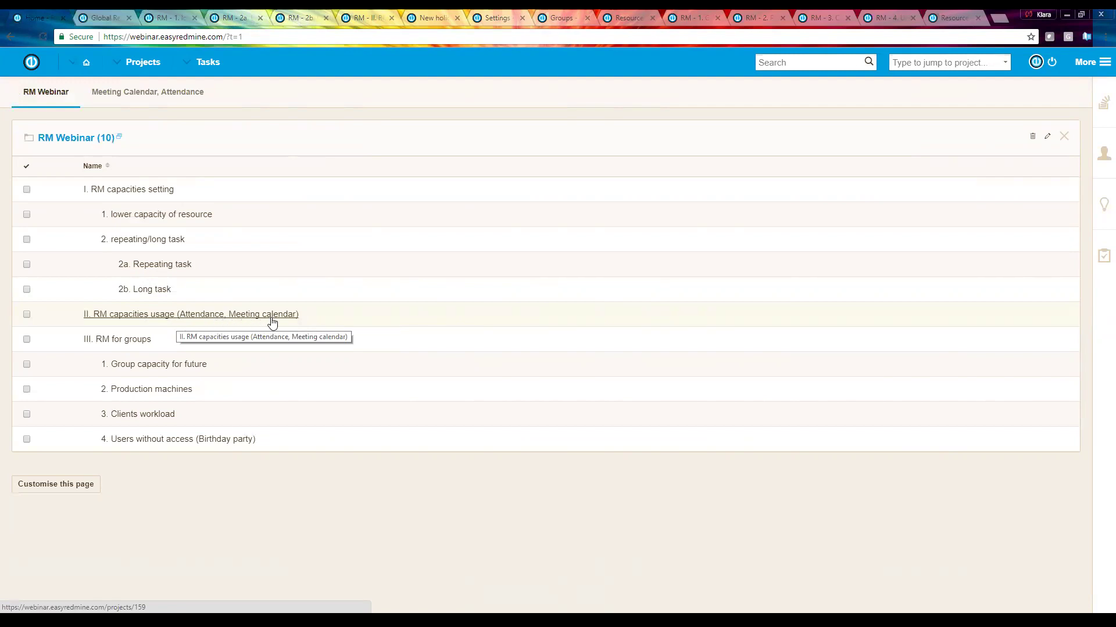
{"action": "left_click", "coordinate": [129, 18]}
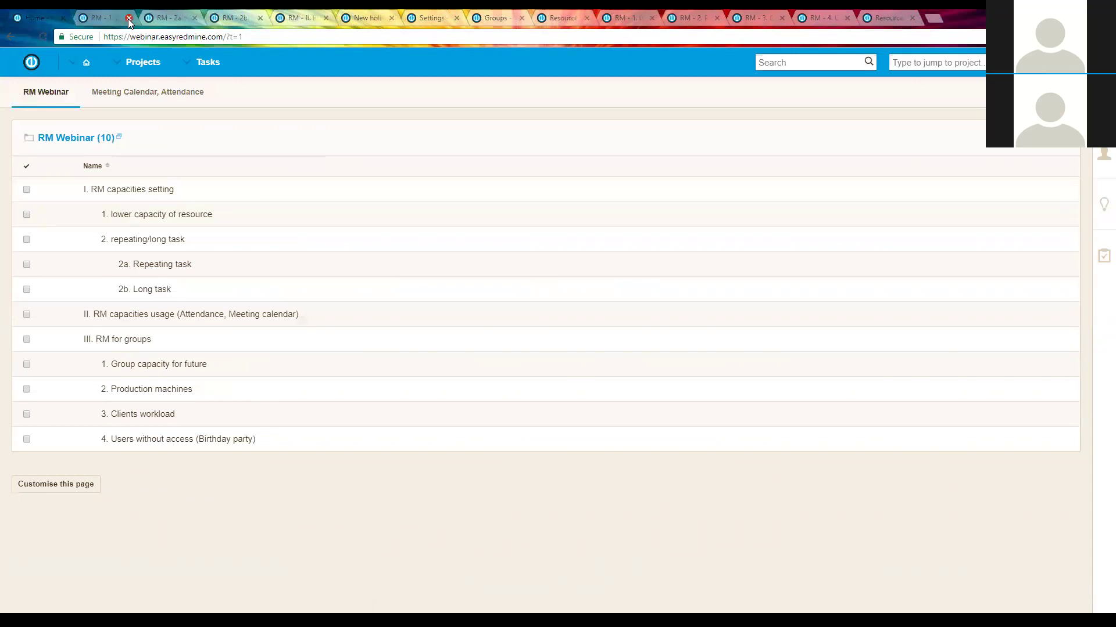
{"action": "left_click", "coordinate": [592, 126]}
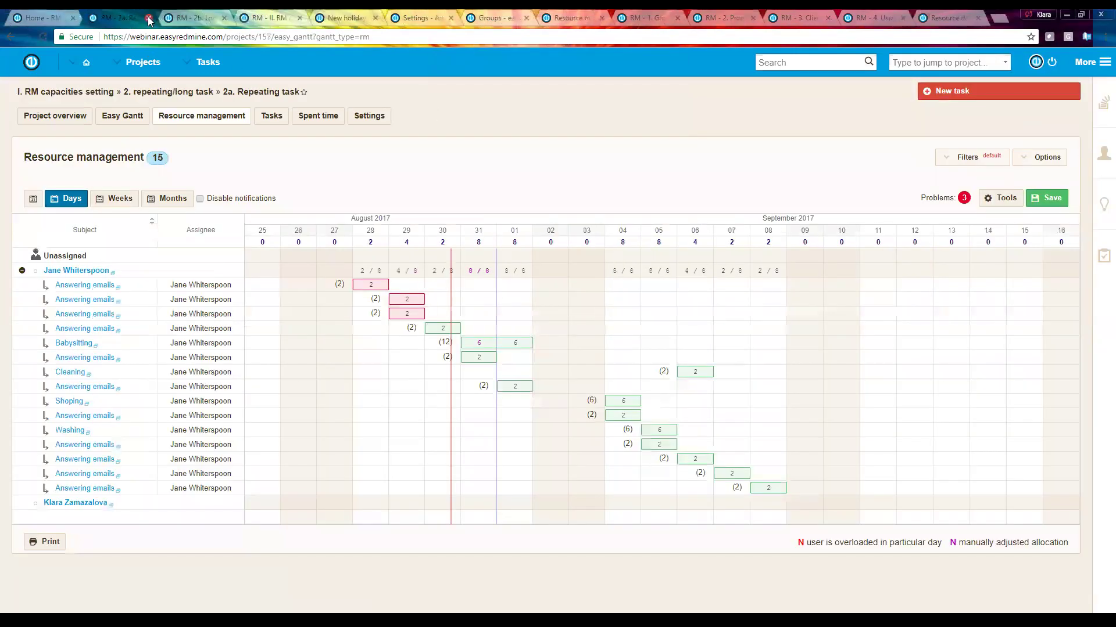
{"action": "left_click", "coordinate": [148, 18]}
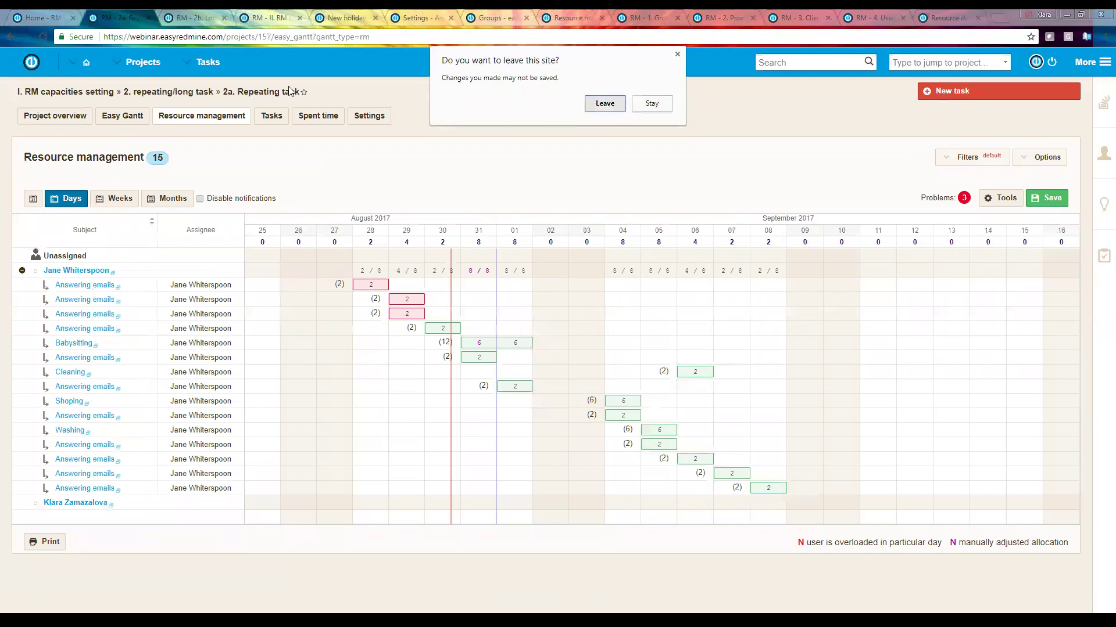
{"action": "key", "text": "Return"}
{"action": "left_click", "coordinate": [161, 20]}
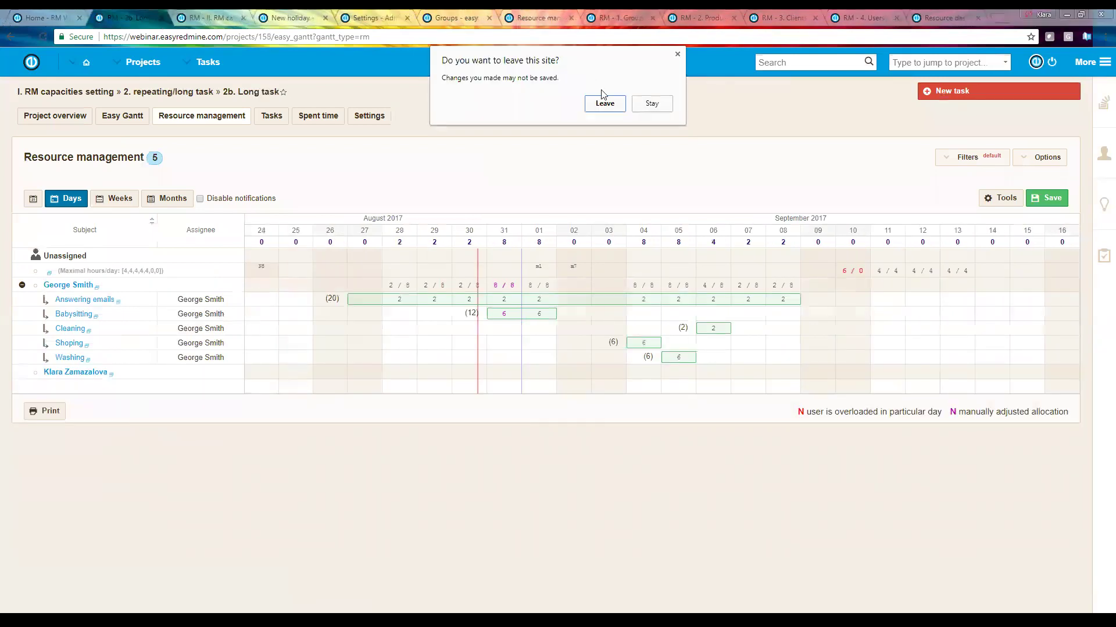
{"action": "left_click", "coordinate": [602, 106]}
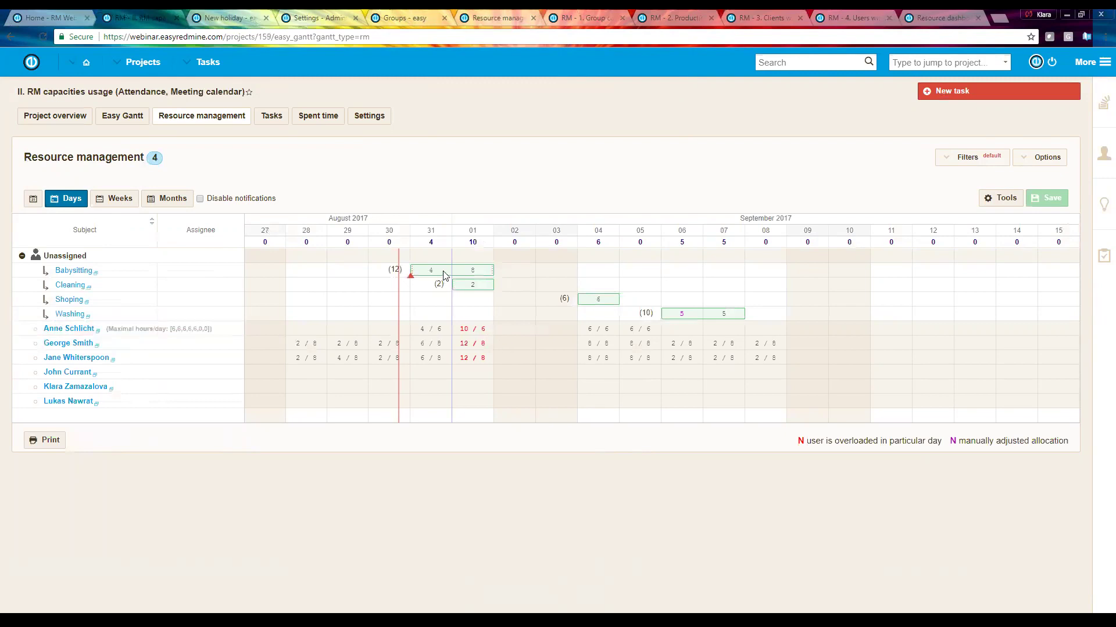
Reschedule the Shoping task to September 4–5, and shorten Washing to end September 6 before extending it back to September 7
{"action": "mouse_move", "coordinate": [444, 275]}
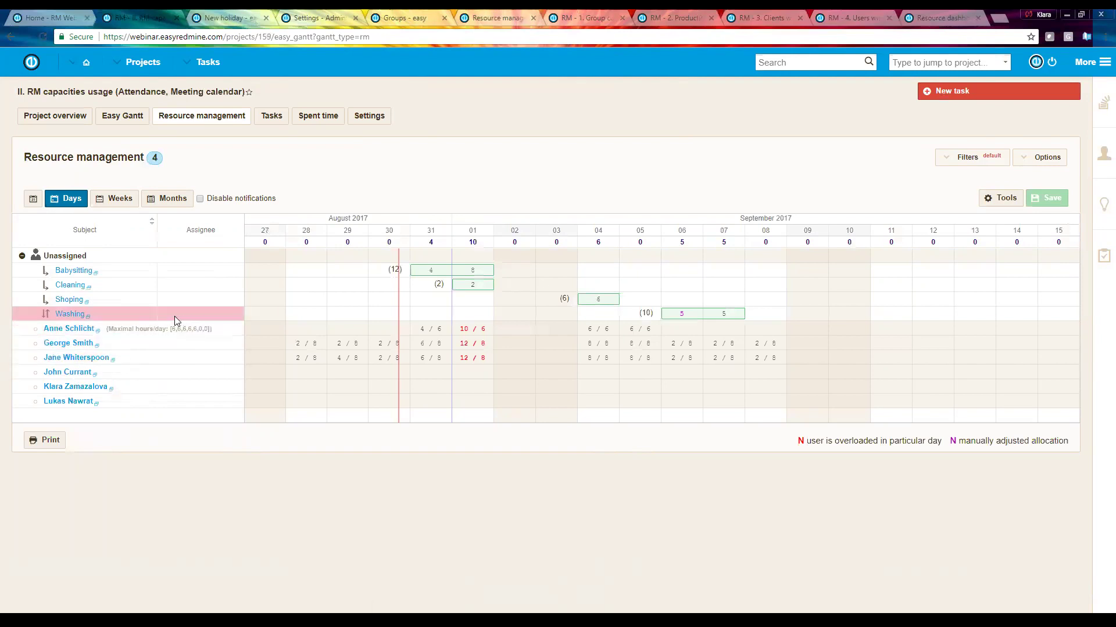
{"action": "left_click_drag", "start_coordinate": [596, 303], "coordinate": [633, 303]}
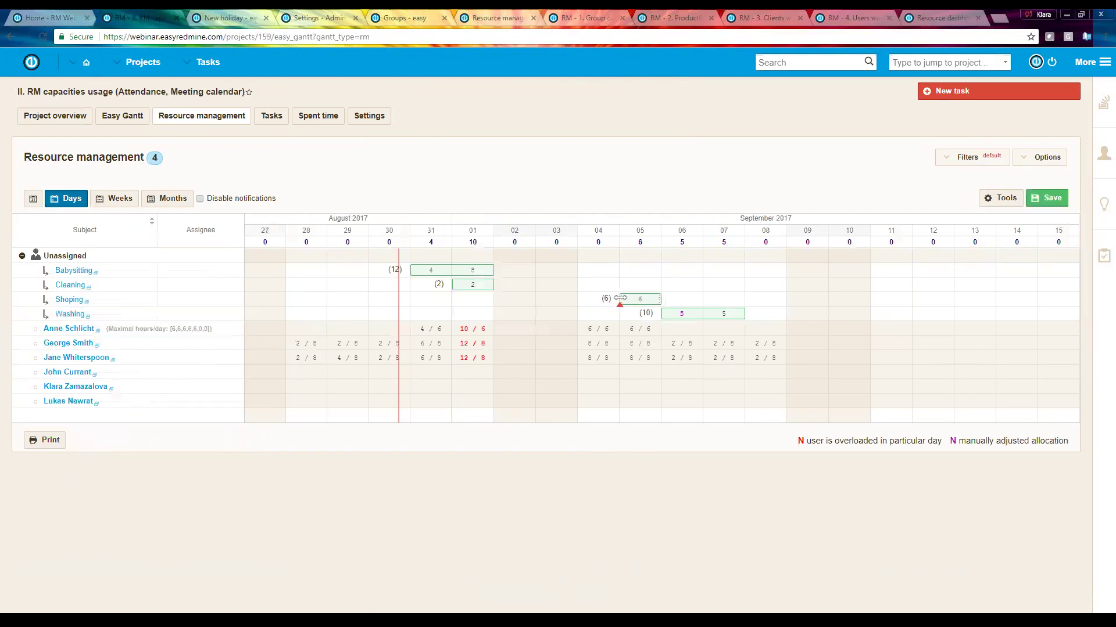
{"action": "left_click_drag", "start_coordinate": [620, 298], "coordinate": [579, 302]}
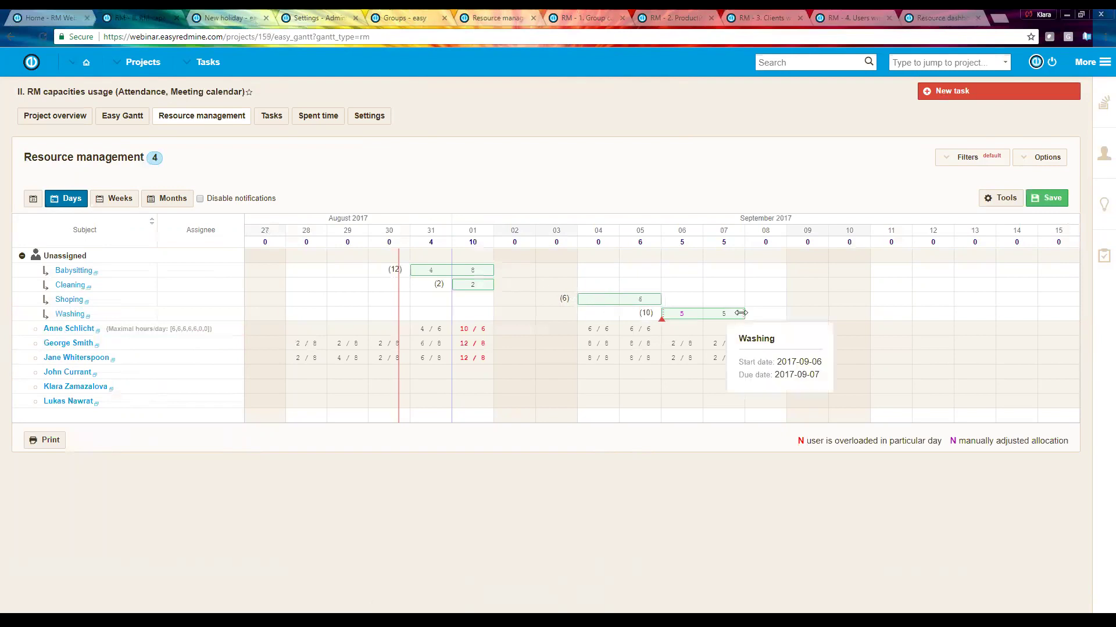
{"action": "left_click_drag", "start_coordinate": [742, 312], "coordinate": [704, 319]}
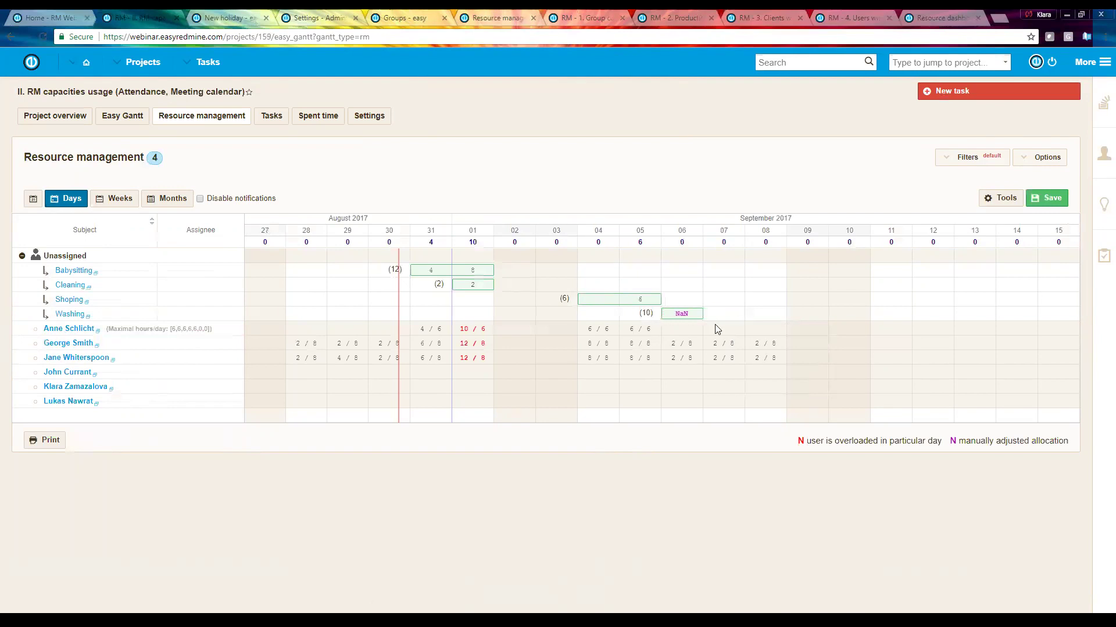
{"action": "left_click_drag", "start_coordinate": [701, 314], "coordinate": [742, 317]}
Change the Babysitting task to end on August 31 and start on August 30
{"action": "left_click_drag", "start_coordinate": [491, 270], "coordinate": [447, 270]}
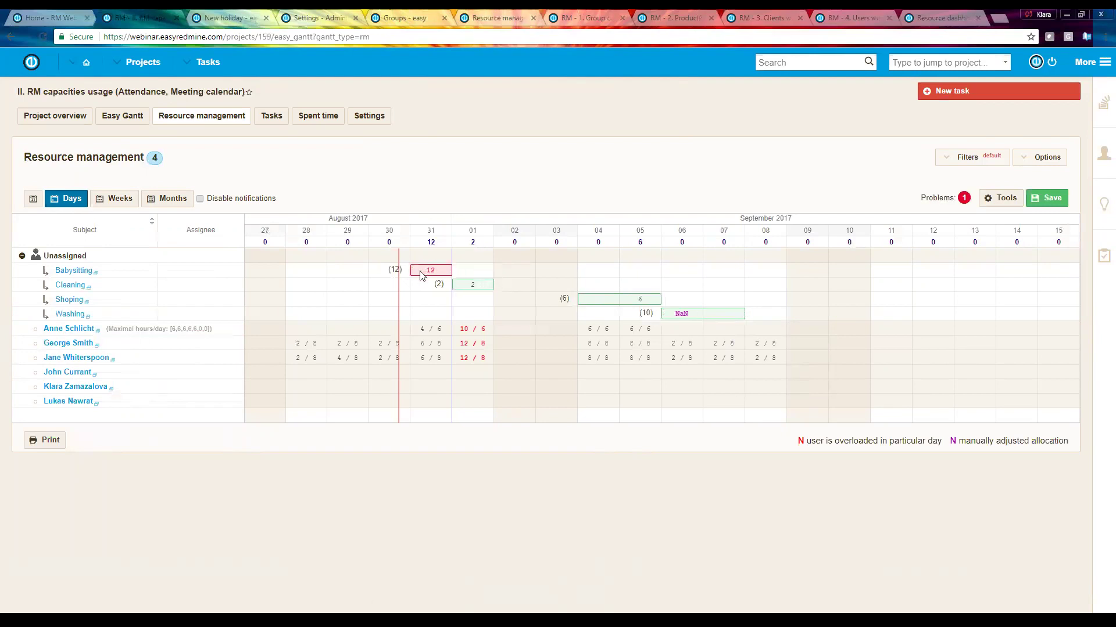
{"action": "mouse_move", "coordinate": [436, 276]}
{"action": "left_click_drag", "start_coordinate": [410, 271], "coordinate": [368, 271]}
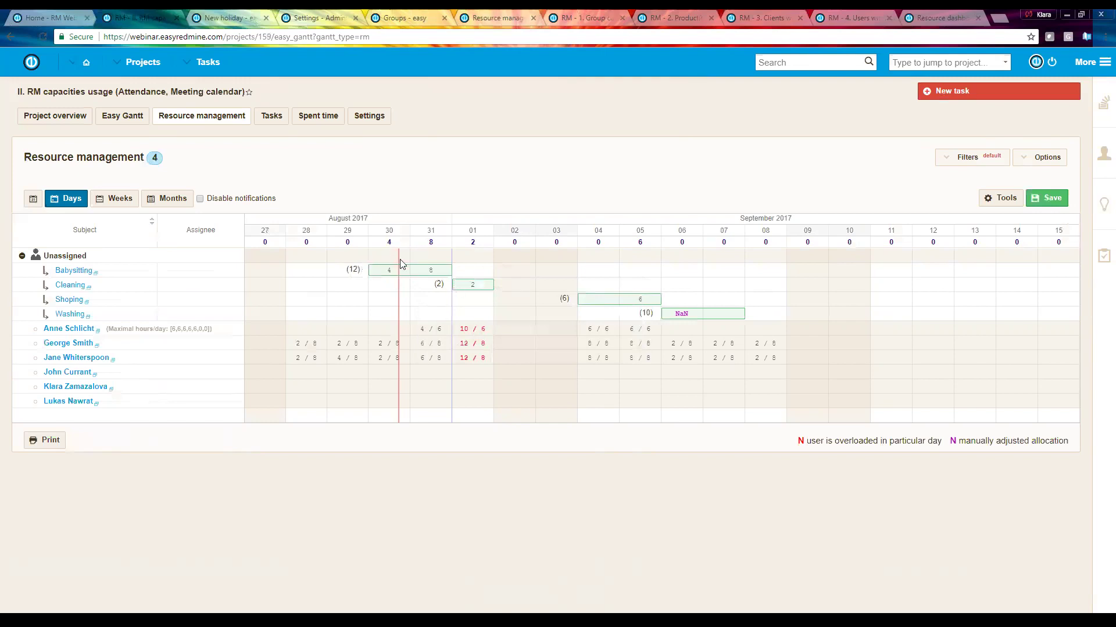
Set the Babysitting task's total to 10 hours and manually allocate 4 hours on August 30
{"action": "left_click", "coordinate": [357, 269]}
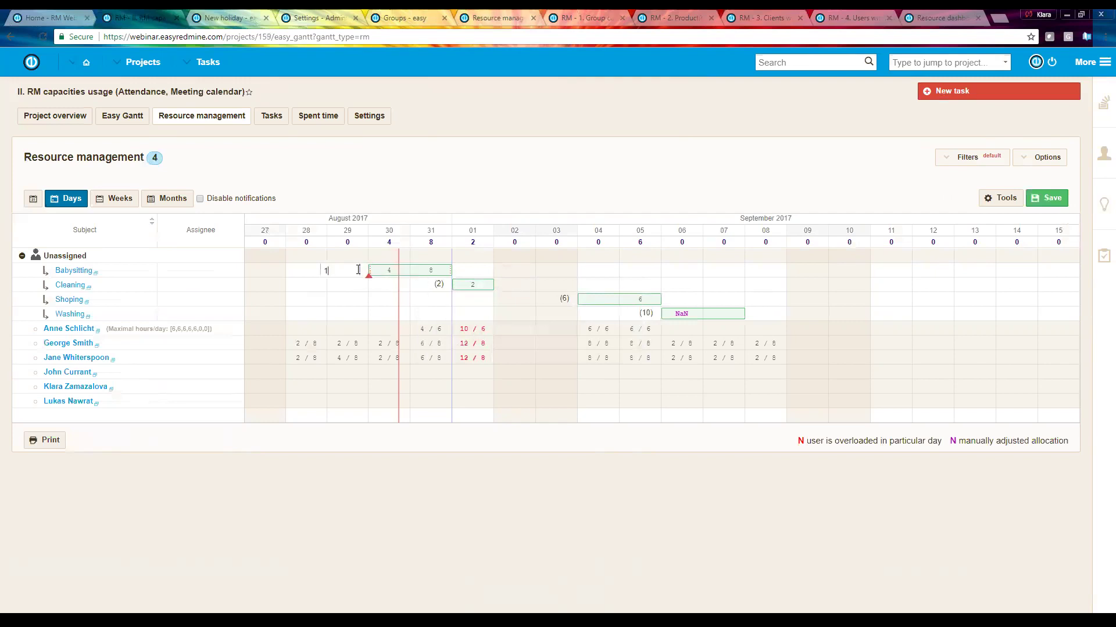
{"action": "type", "text": "0"}
{"action": "key", "text": "Return"}
{"action": "mouse_move", "coordinate": [389, 273]}
{"action": "left_click", "coordinate": [390, 270]}
{"action": "key", "text": "Return"}
{"action": "mouse_move", "coordinate": [399, 278]}
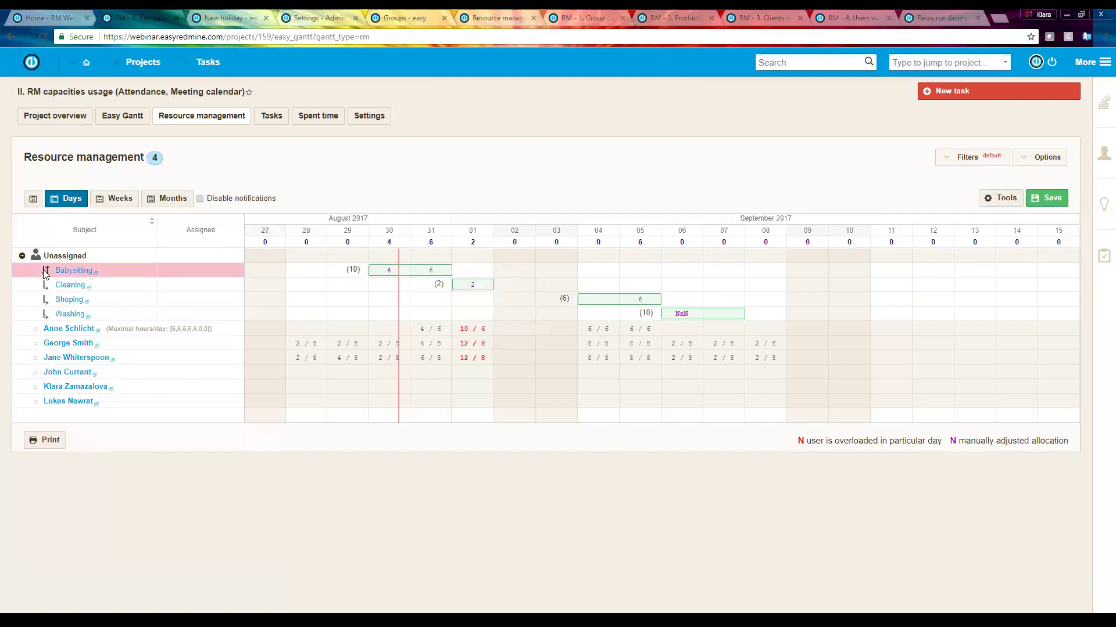
Assign the Babysitting, Cleaning and Shoping tasks to the last three listed users, one task each in that order
{"action": "left_click_drag", "start_coordinate": [45, 307], "coordinate": [49, 371]}
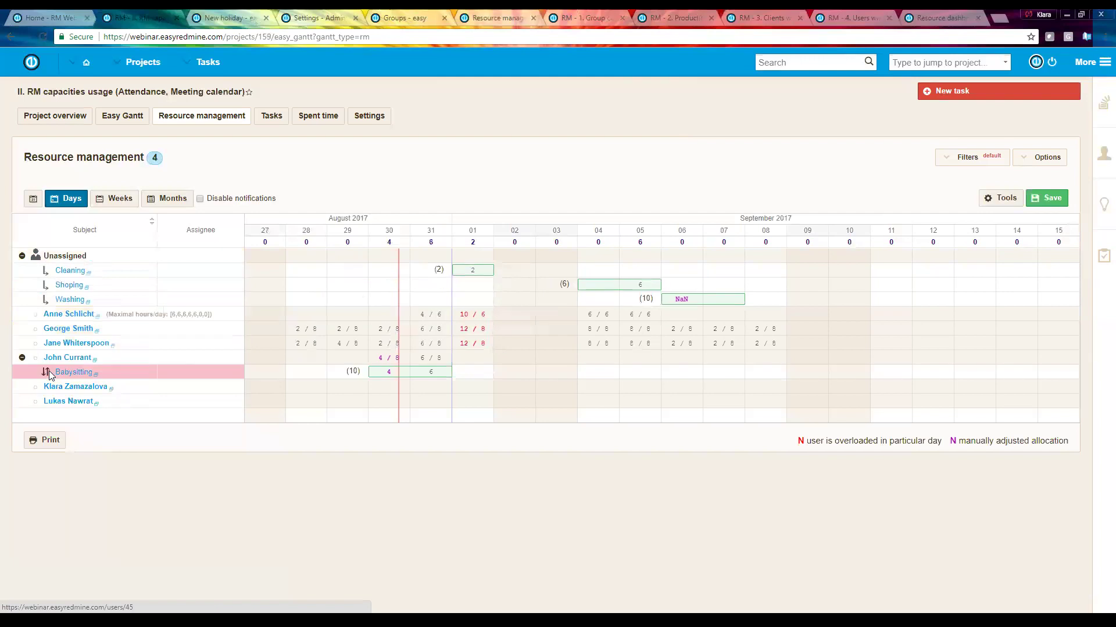
{"action": "left_click_drag", "start_coordinate": [45, 271], "coordinate": [52, 386]}
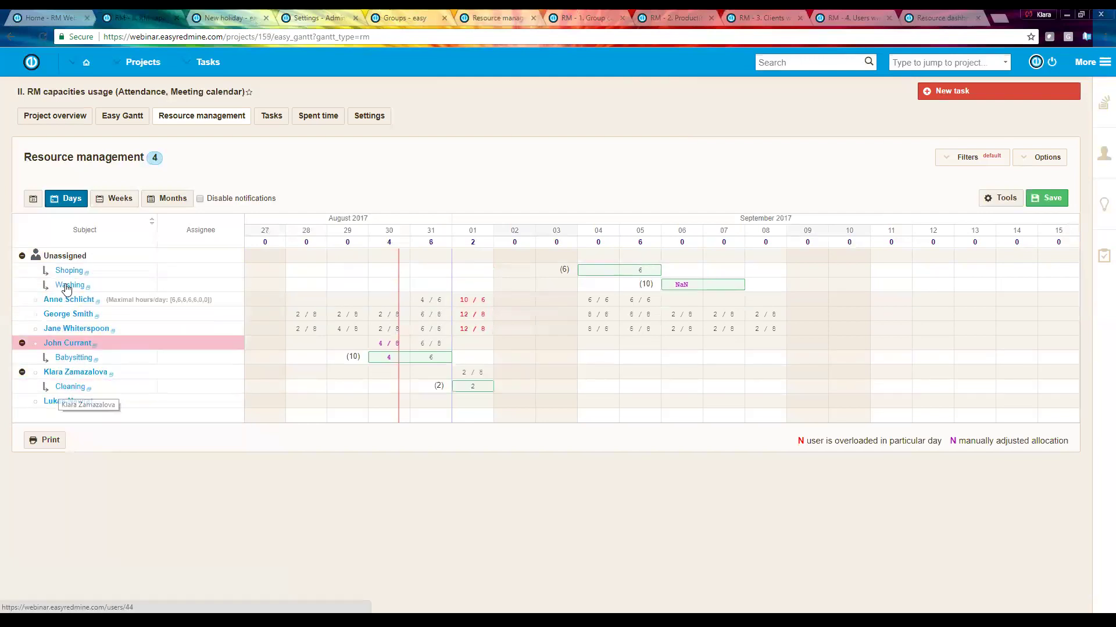
{"action": "left_click_drag", "start_coordinate": [46, 272], "coordinate": [50, 405]}
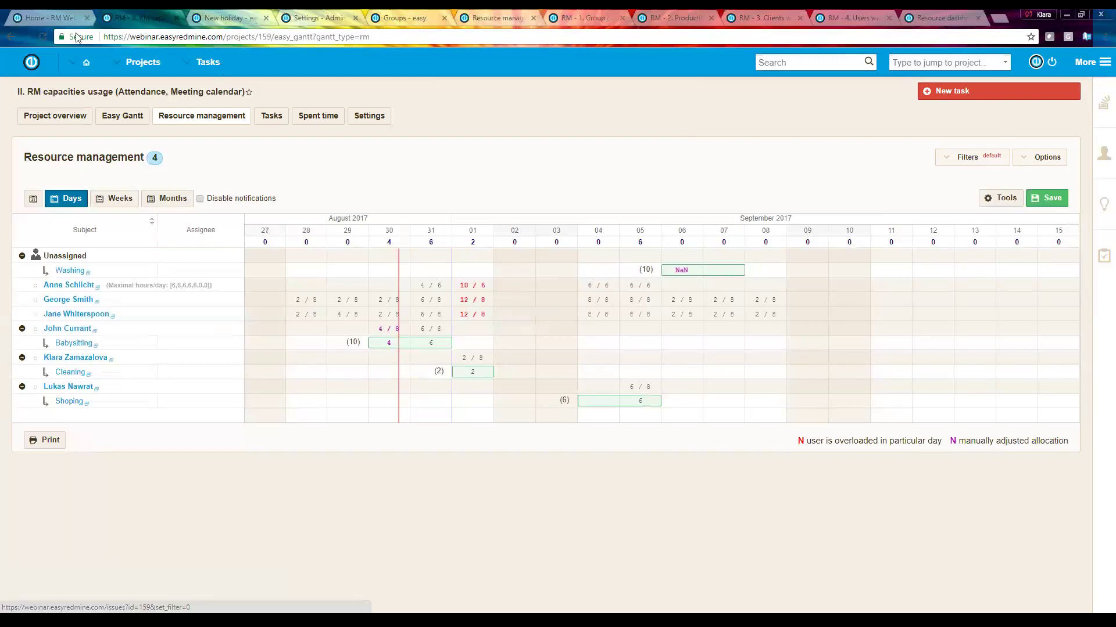
Create a meeting named "Long meeting" on 2017-08-31 from 10:00 to 13:00 in the home page's meeting calendar
{"action": "left_click", "coordinate": [57, 15]}
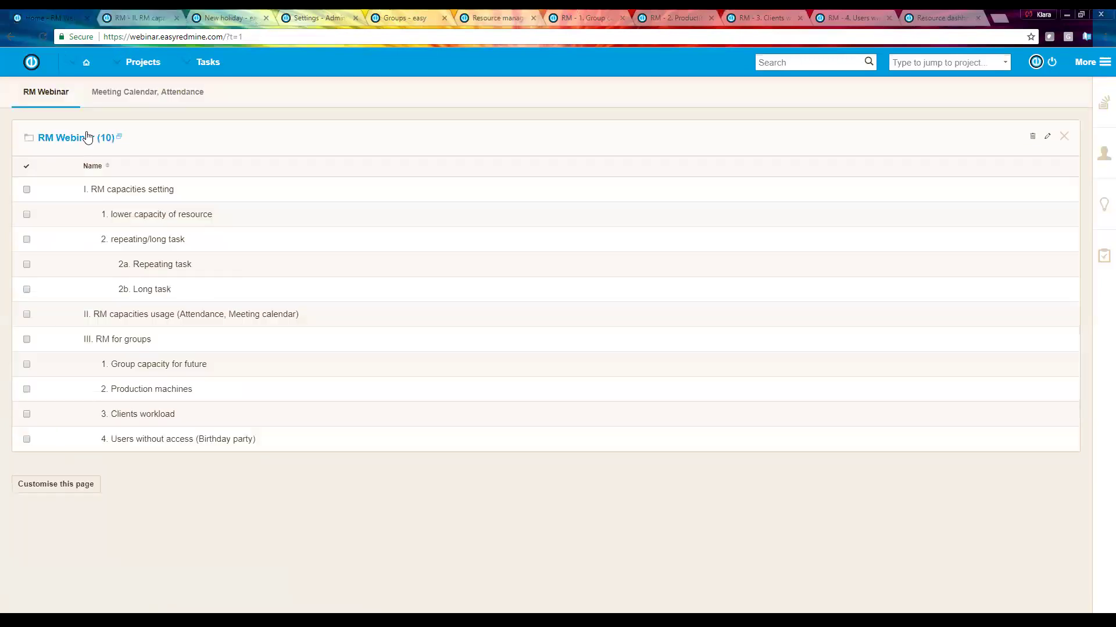
{"action": "left_click", "coordinate": [140, 94]}
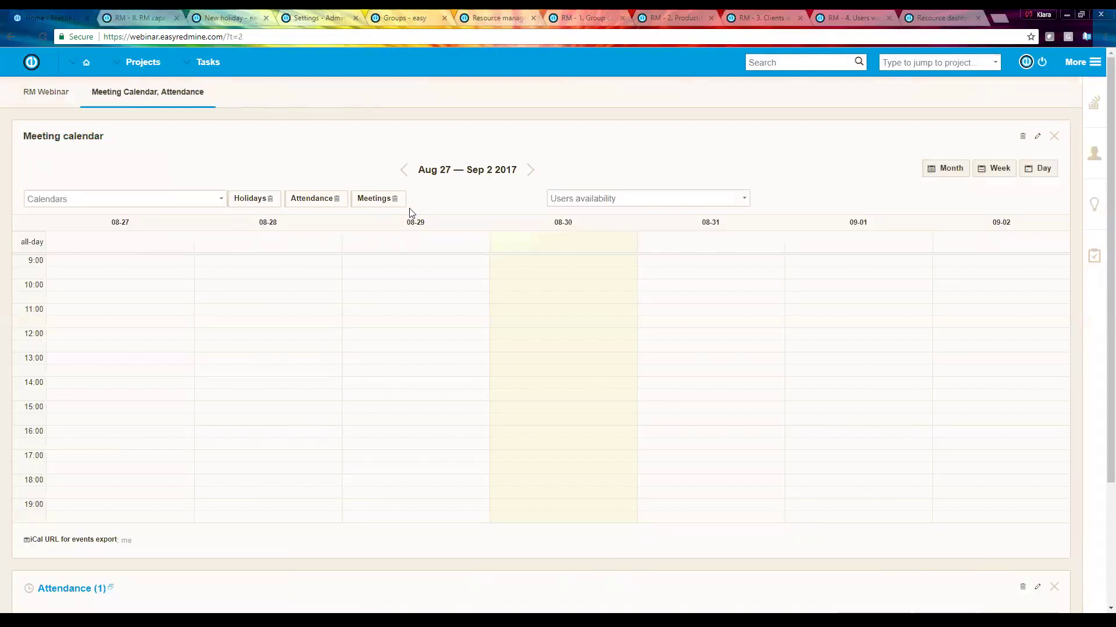
{"action": "left_click", "coordinate": [679, 288]}
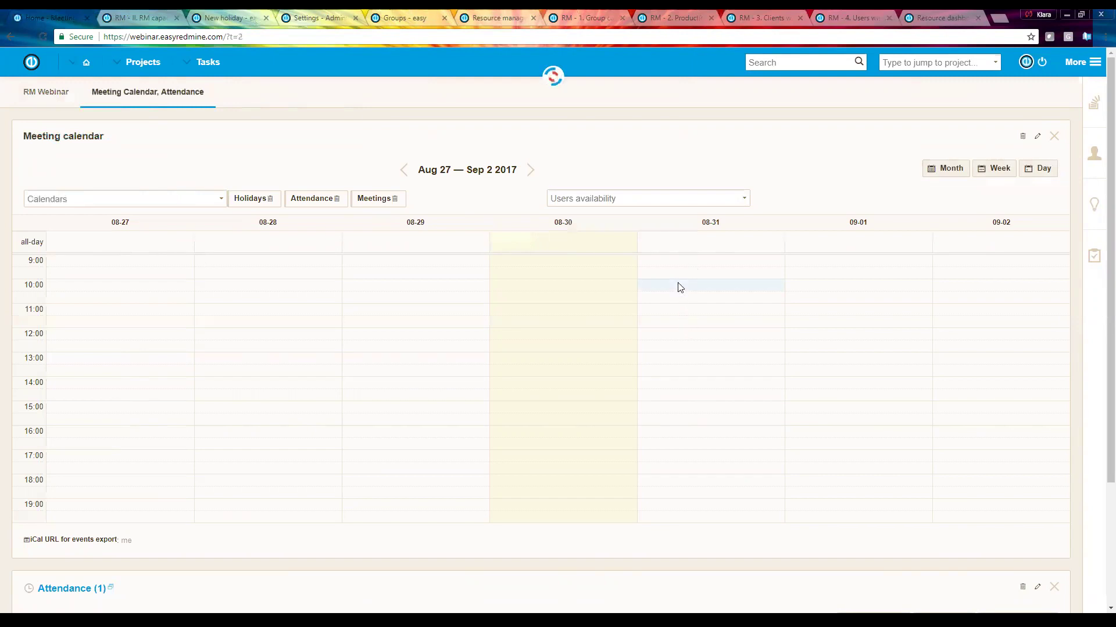
{"action": "type", "text": "L"}
{"action": "key", "text": "Down"}
{"action": "key", "text": "Return"}
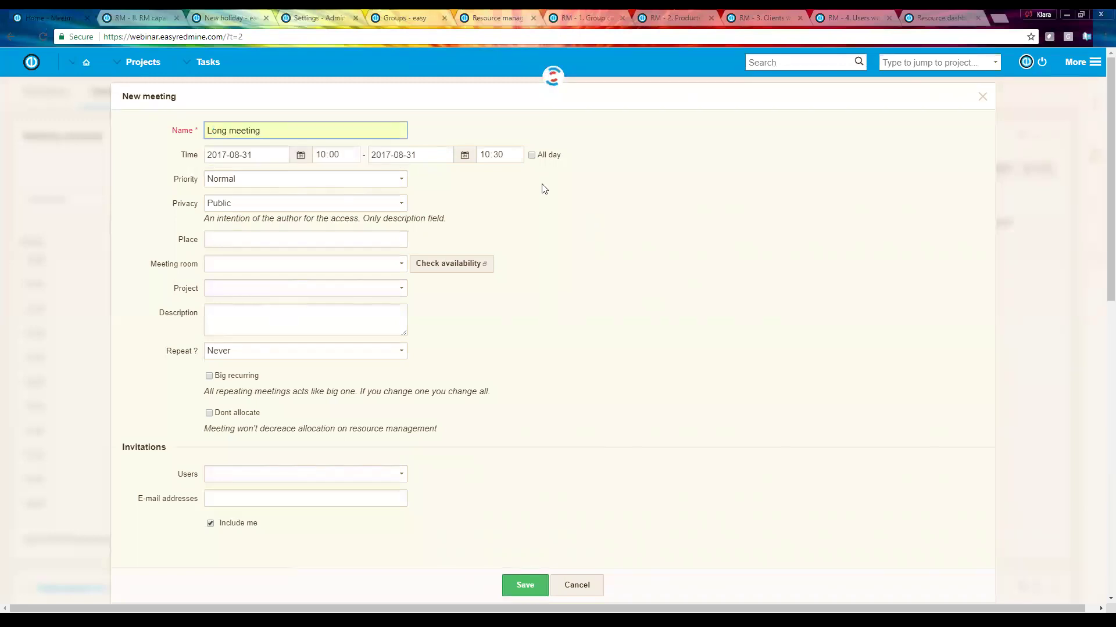
{"action": "left_click", "coordinate": [486, 155]}
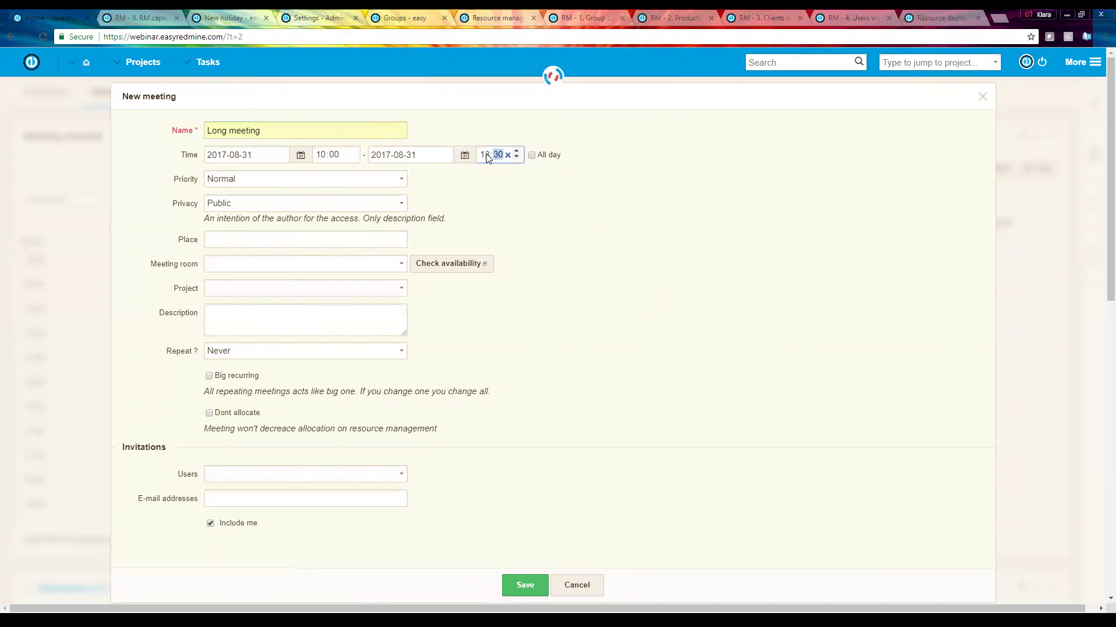
{"action": "type", "text": "00"}
{"action": "left_click", "coordinate": [521, 585]}
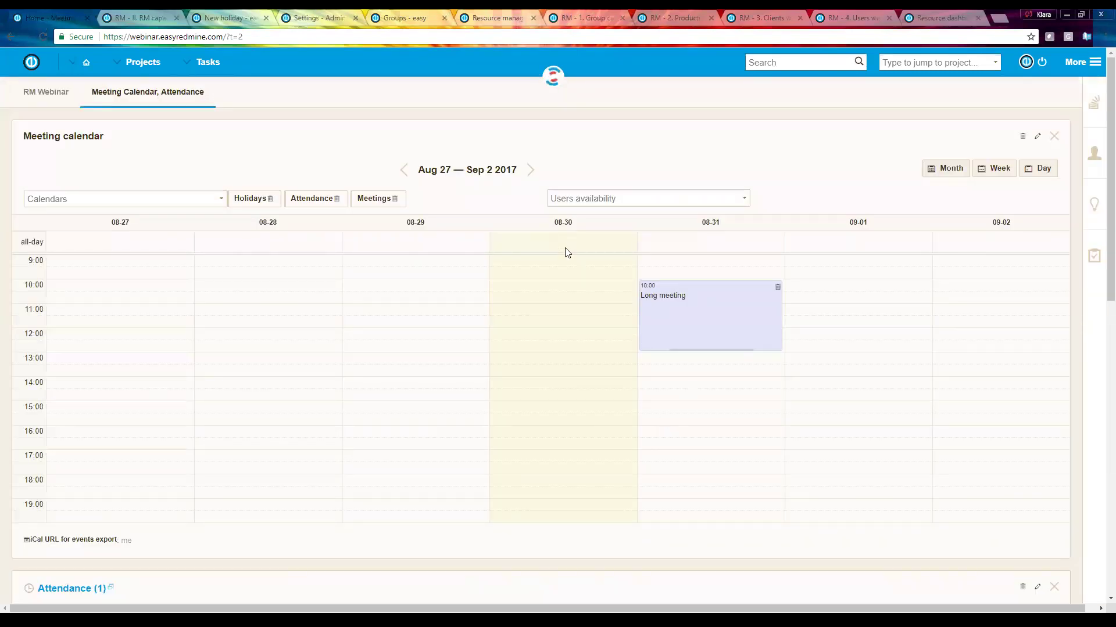
Reload the project's resource management plan, discarding its unsaved changes, and inspect the event on August 31
{"action": "left_click", "coordinate": [161, 19]}
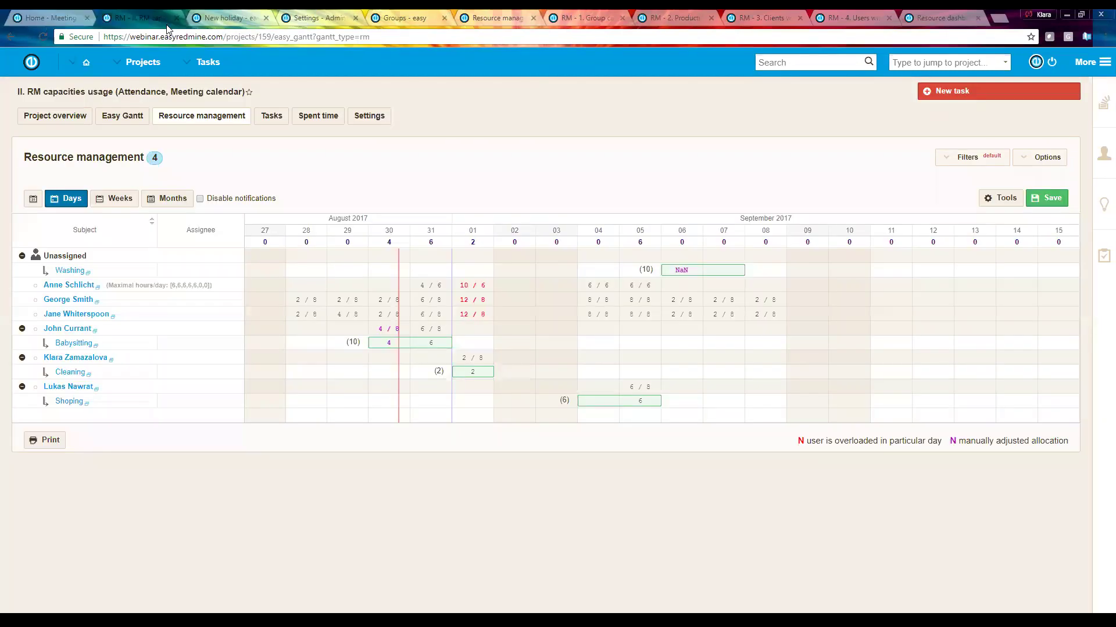
{"action": "key", "text": "F5"}
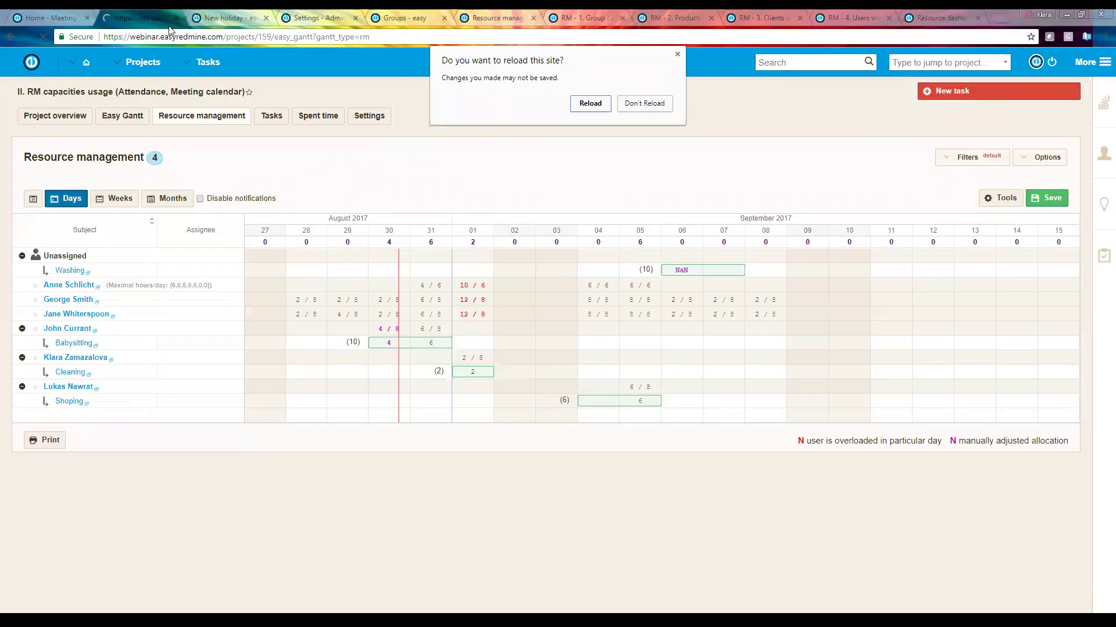
{"action": "key", "text": "Return"}
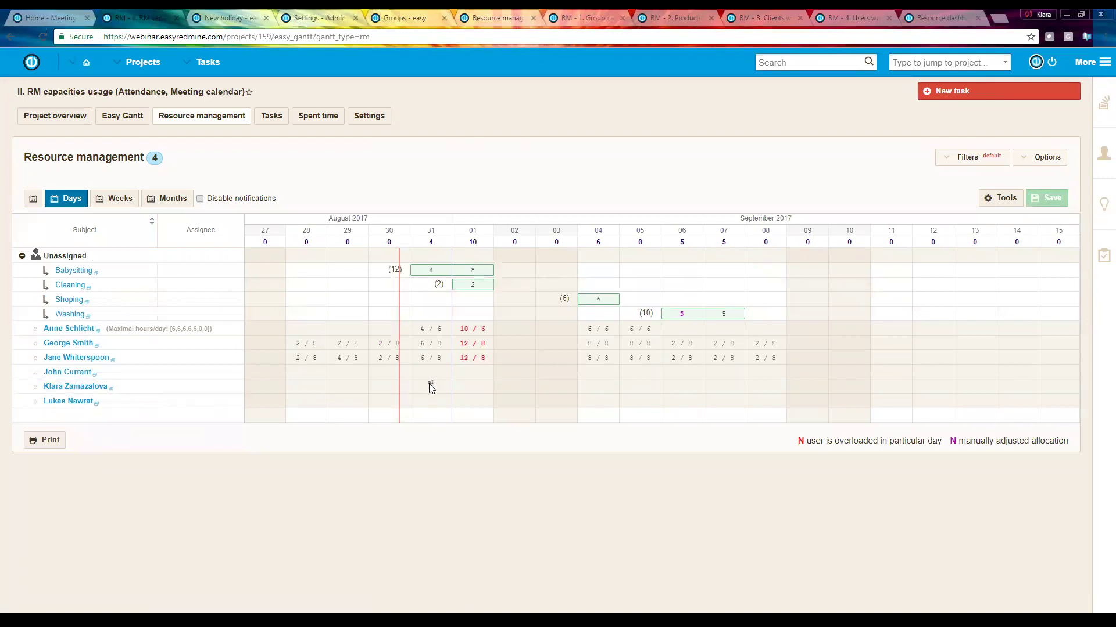
{"action": "mouse_move", "coordinate": [431, 387]}
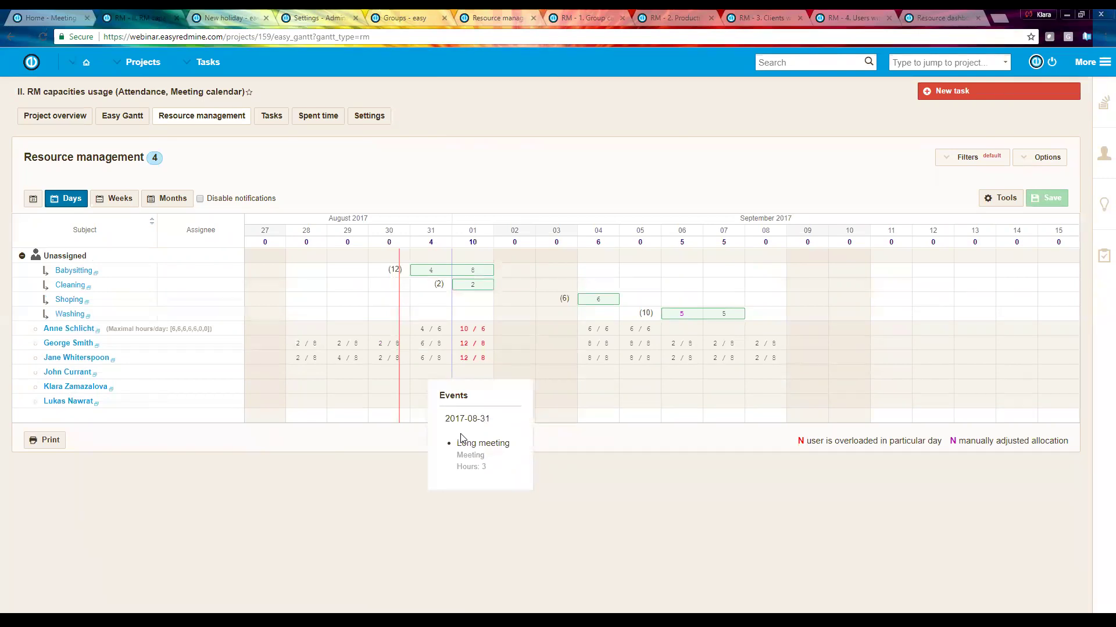
Create the meeting "Take children to school" on 2017-09-01 from 09:00 to 09:30 with Dont allocate enabled, and check the resource plan
{"action": "left_click", "coordinate": [62, 20]}
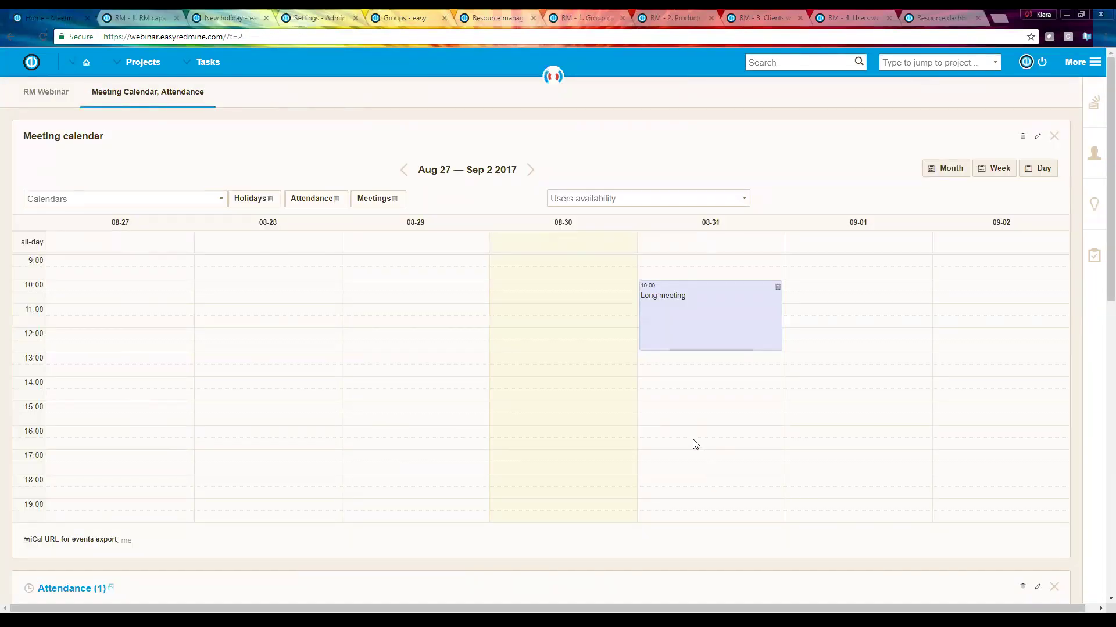
{"action": "left_click", "coordinate": [820, 265]}
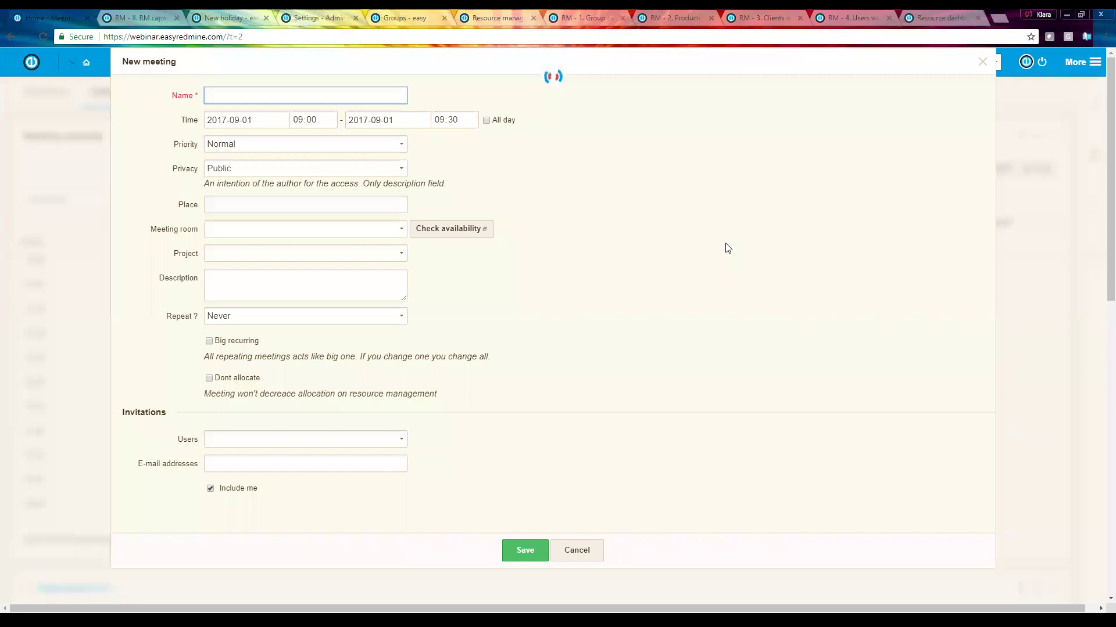
{"action": "type", "text": "Take children to school"}
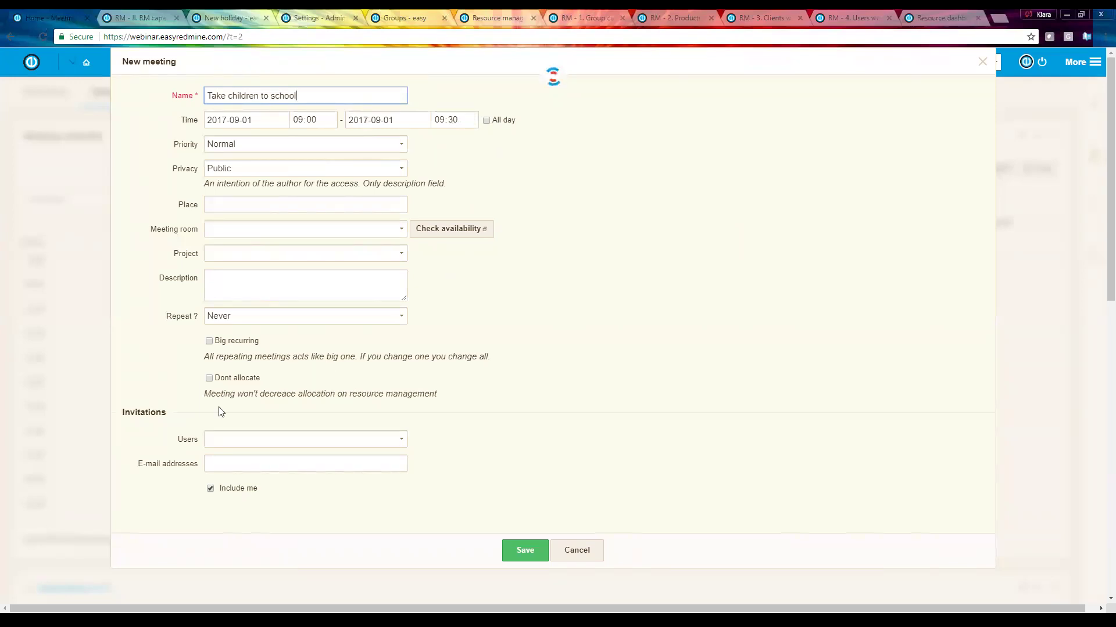
{"action": "left_click", "coordinate": [209, 379]}
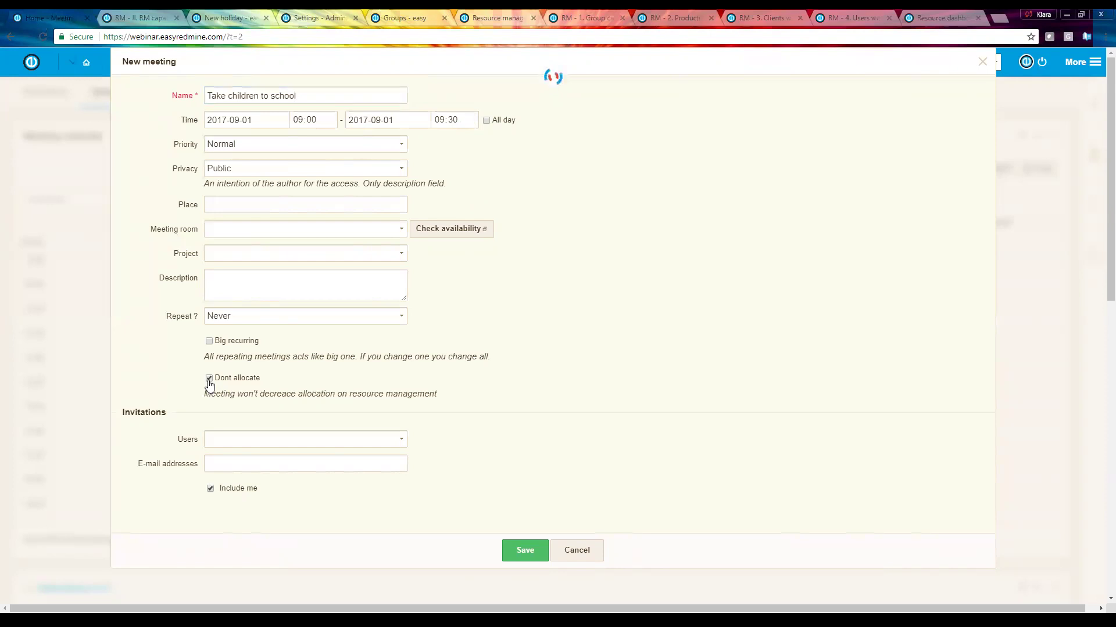
{"action": "left_click", "coordinate": [525, 552]}
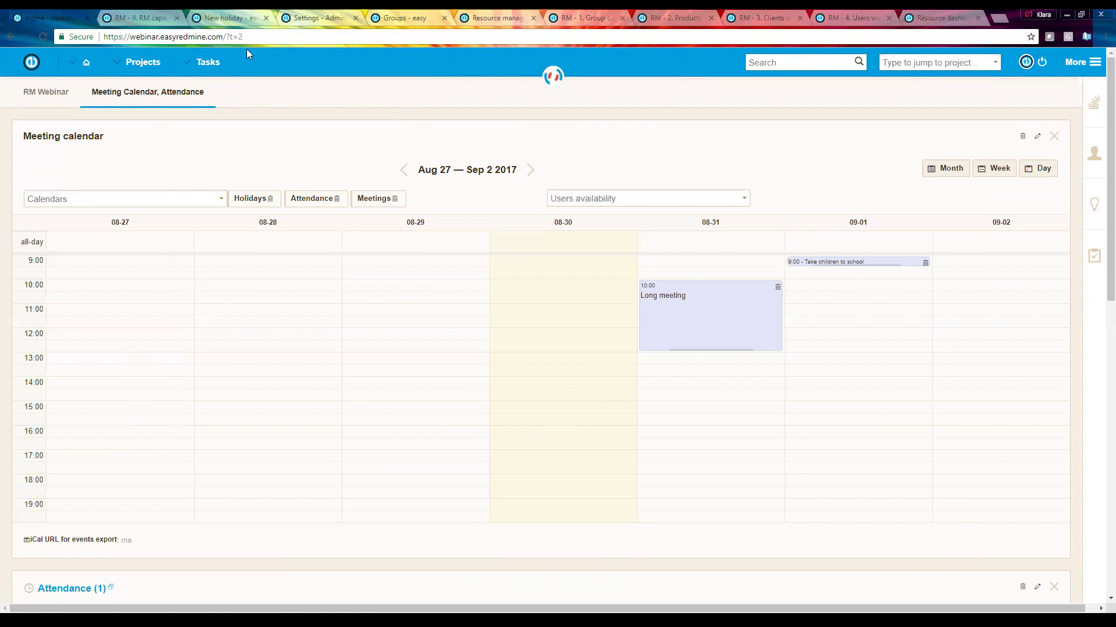
{"action": "left_click", "coordinate": [132, 17]}
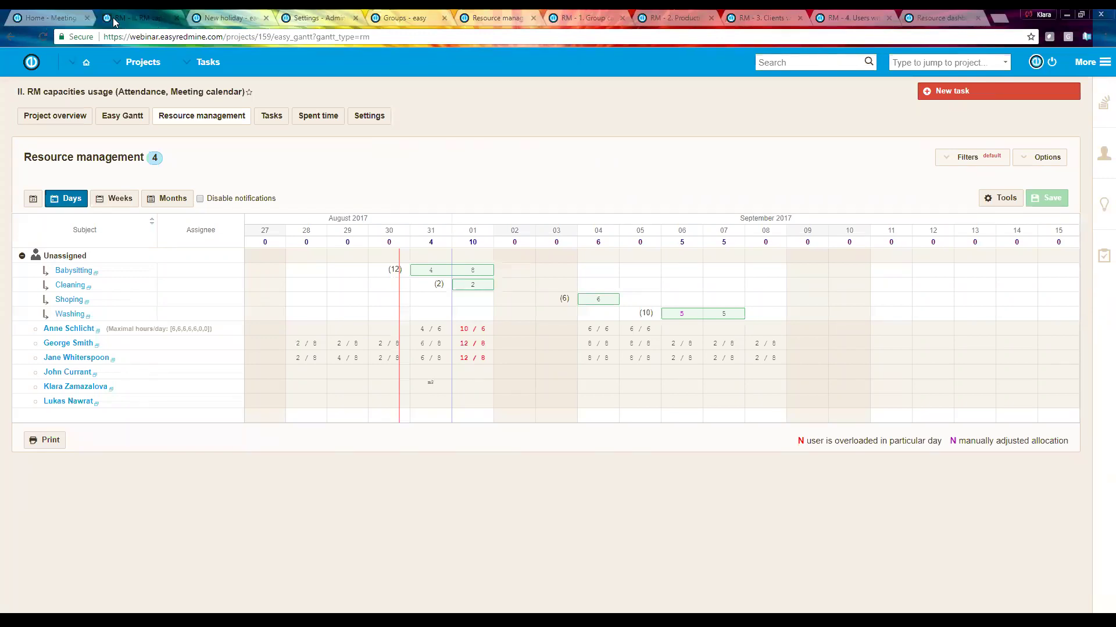
Record an all-day Vacation for September 4, 2017 in the home page's attendance calendar and display week 36
{"action": "left_click", "coordinate": [63, 20]}
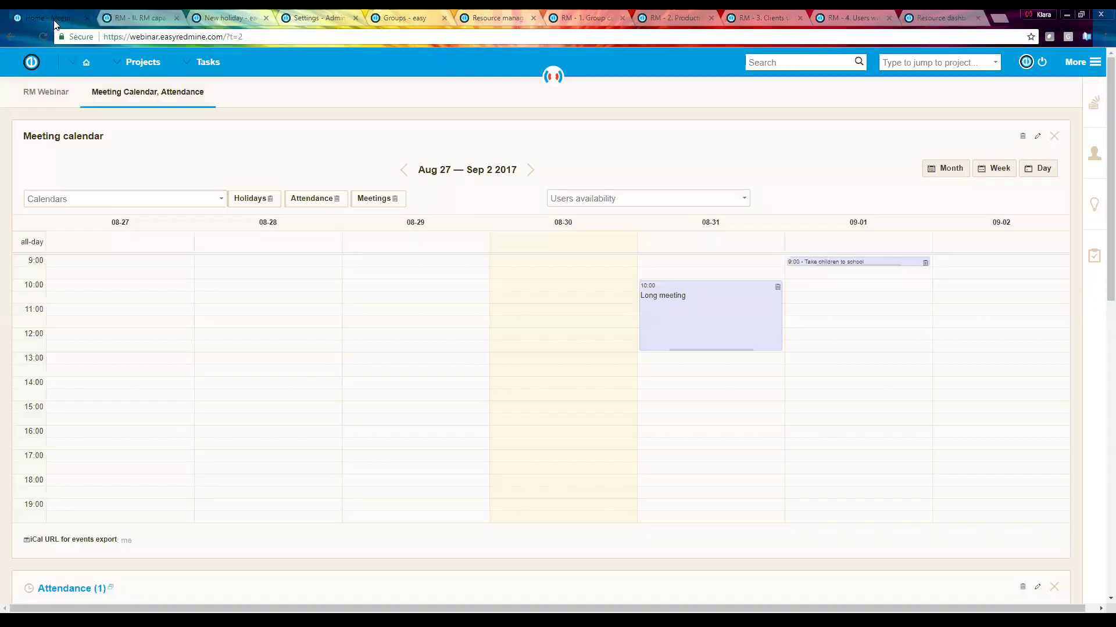
{"action": "scroll", "coordinate": [331, 335], "scroll_direction": "down", "scroll_amount": 2}
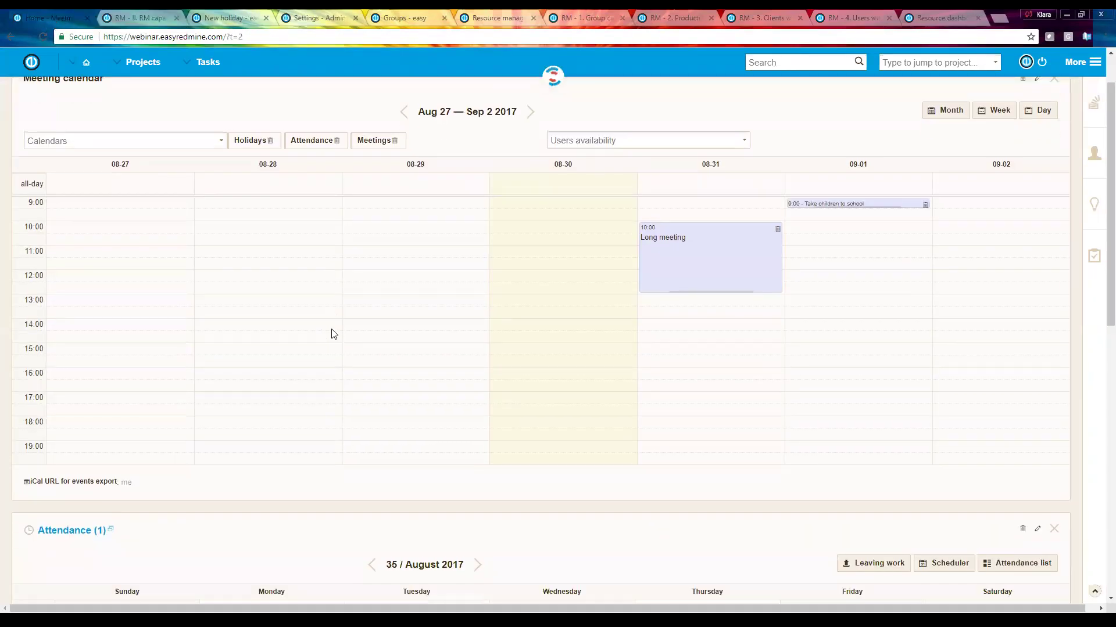
{"action": "scroll", "coordinate": [333, 331], "scroll_direction": "down", "scroll_amount": 2}
{"action": "scroll", "coordinate": [332, 331], "scroll_direction": "down", "scroll_amount": 1}
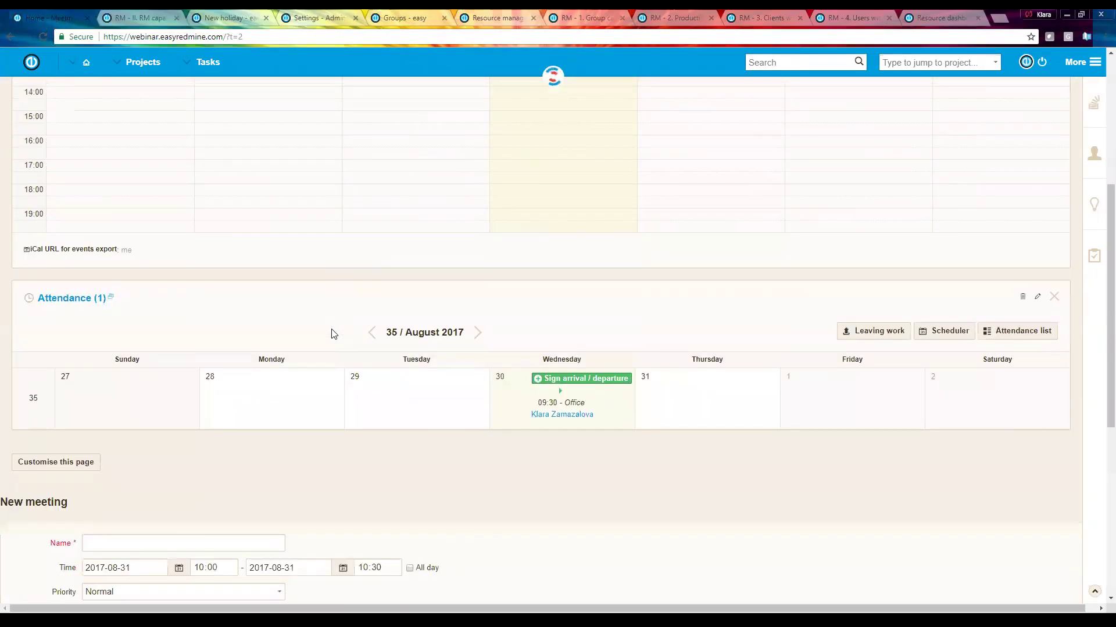
{"action": "left_click", "coordinate": [478, 333]}
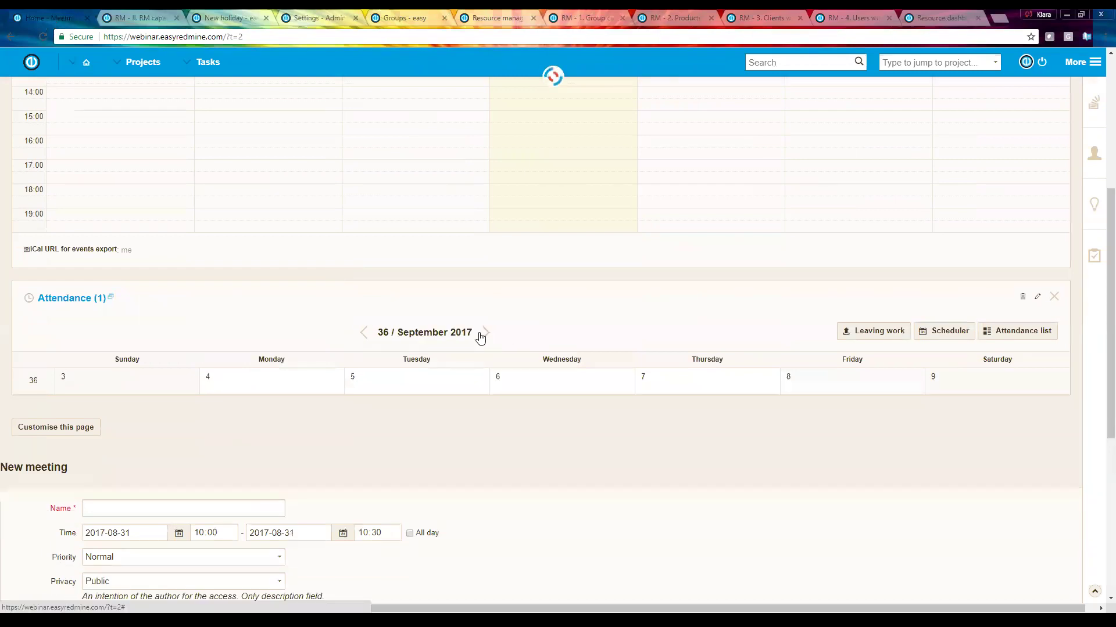
{"action": "mouse_move", "coordinate": [282, 385]}
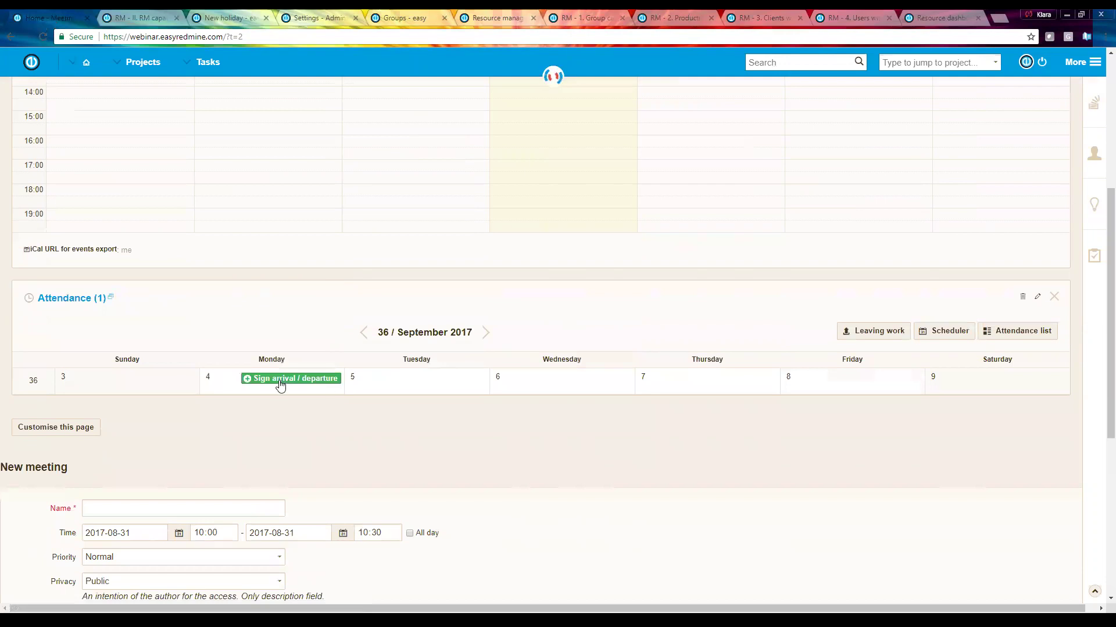
{"action": "left_click", "coordinate": [279, 384]}
{"action": "left_click", "coordinate": [143, 332]}
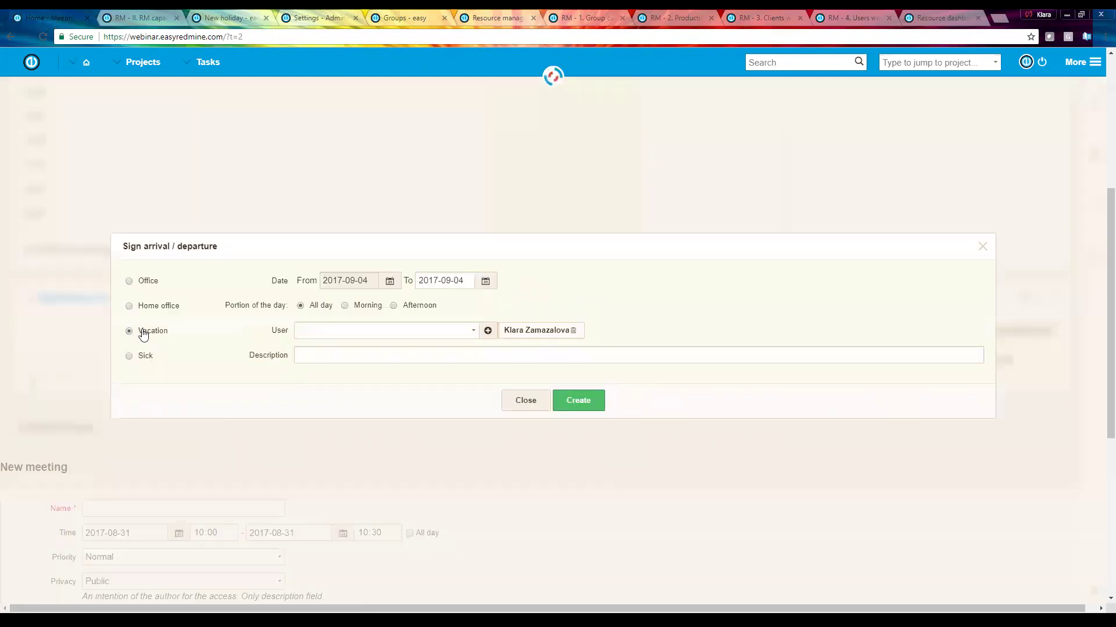
{"action": "left_click", "coordinate": [578, 403]}
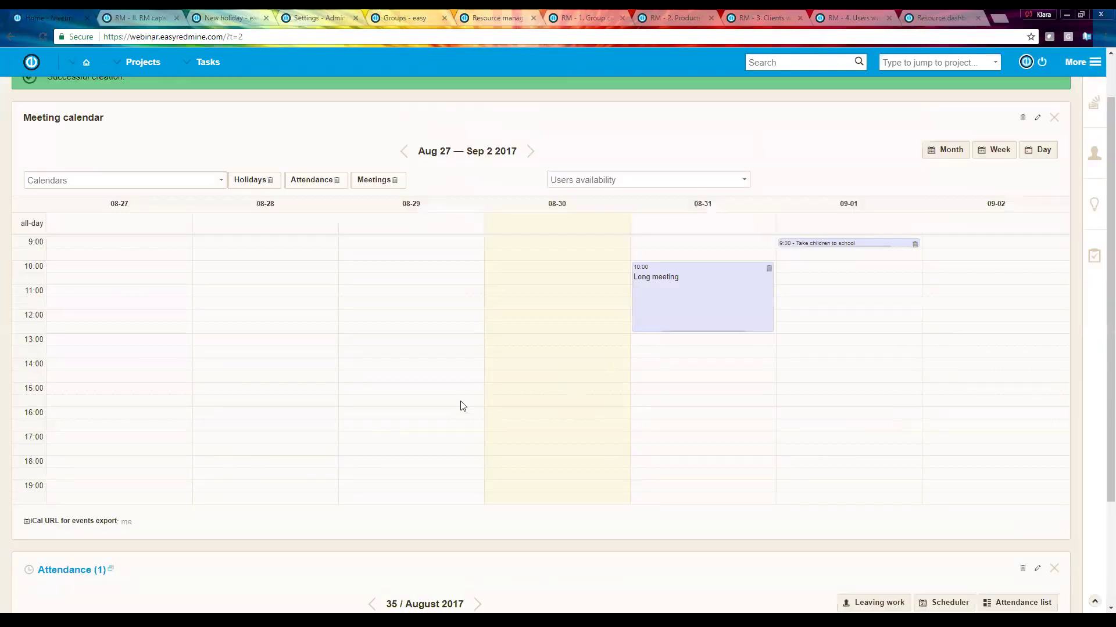
{"action": "scroll", "coordinate": [465, 441], "scroll_direction": "down", "scroll_amount": 3}
{"action": "left_click", "coordinate": [478, 488]}
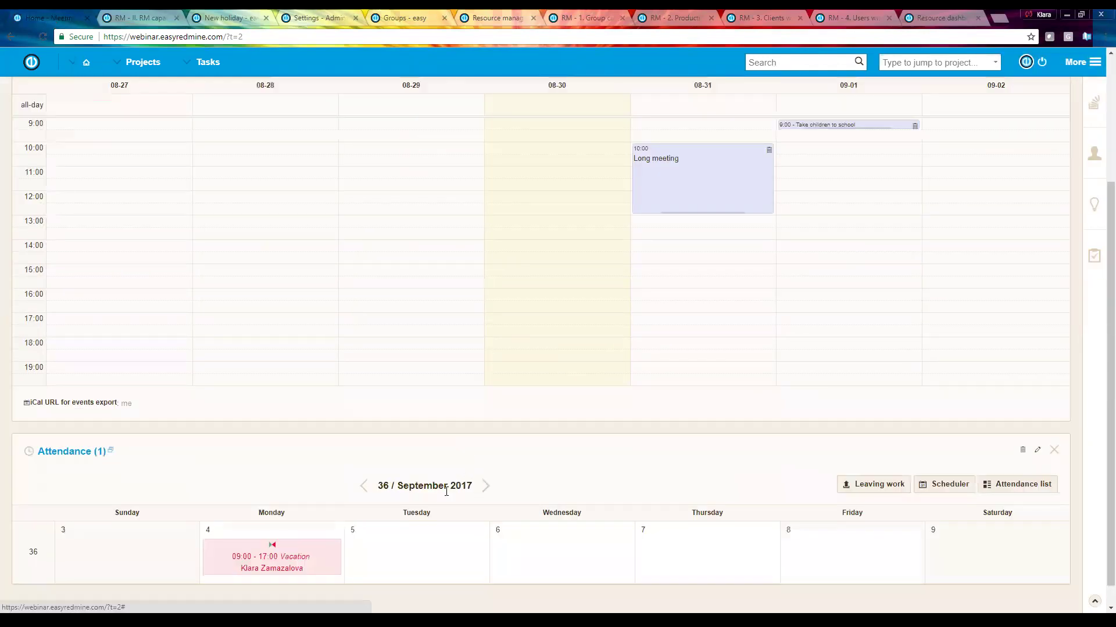
Reload the project's resource management plan and inspect the vacation event on September 4
{"action": "left_click", "coordinate": [140, 19]}
{"action": "key", "text": "F5"}
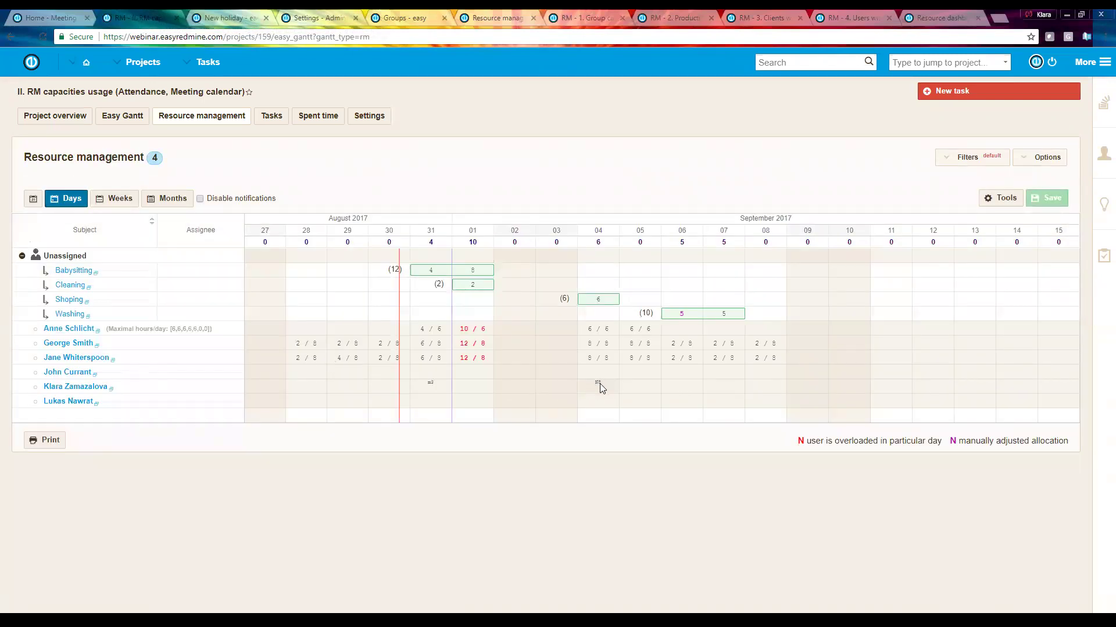
{"action": "mouse_move", "coordinate": [599, 384]}
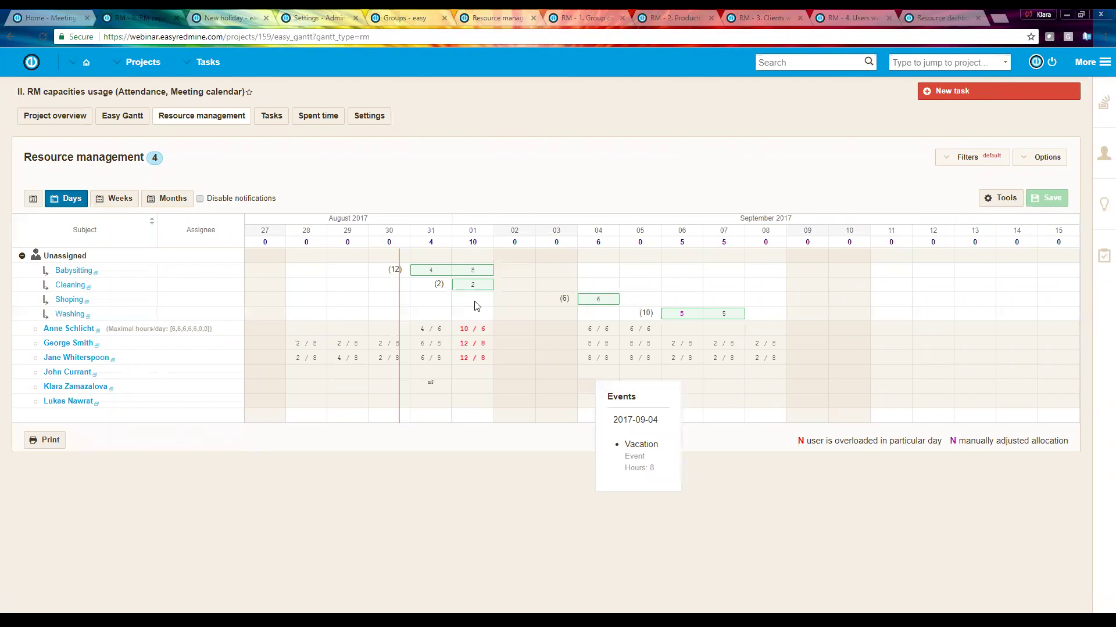
Change the September 4 vacation's portion of the day to Morning and update the attendance entry
{"action": "left_click", "coordinate": [63, 17]}
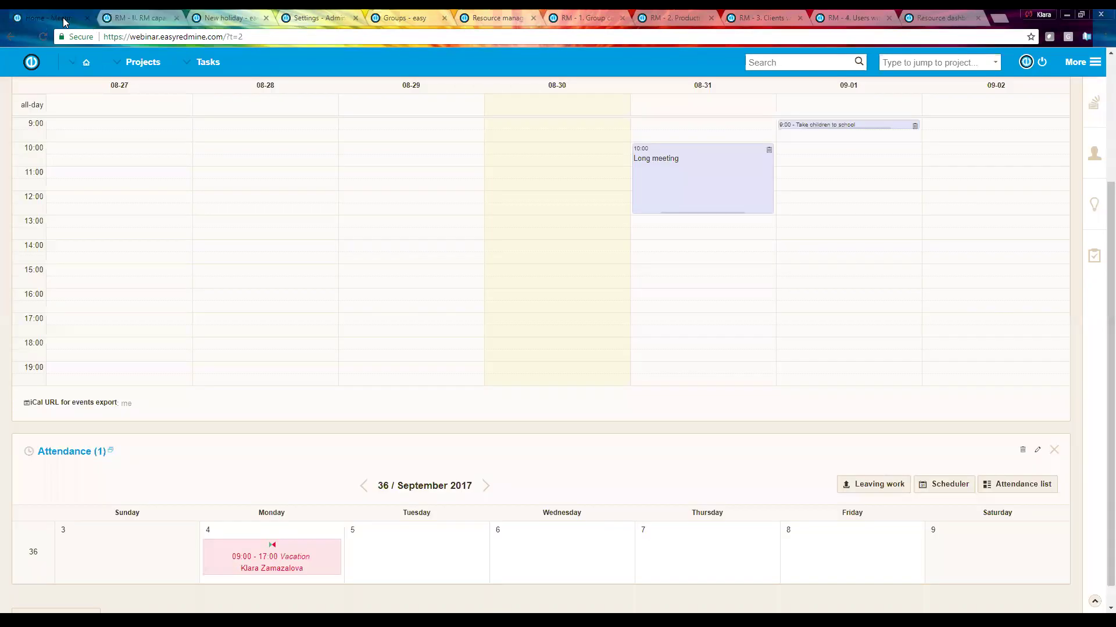
{"action": "left_click", "coordinate": [280, 570]}
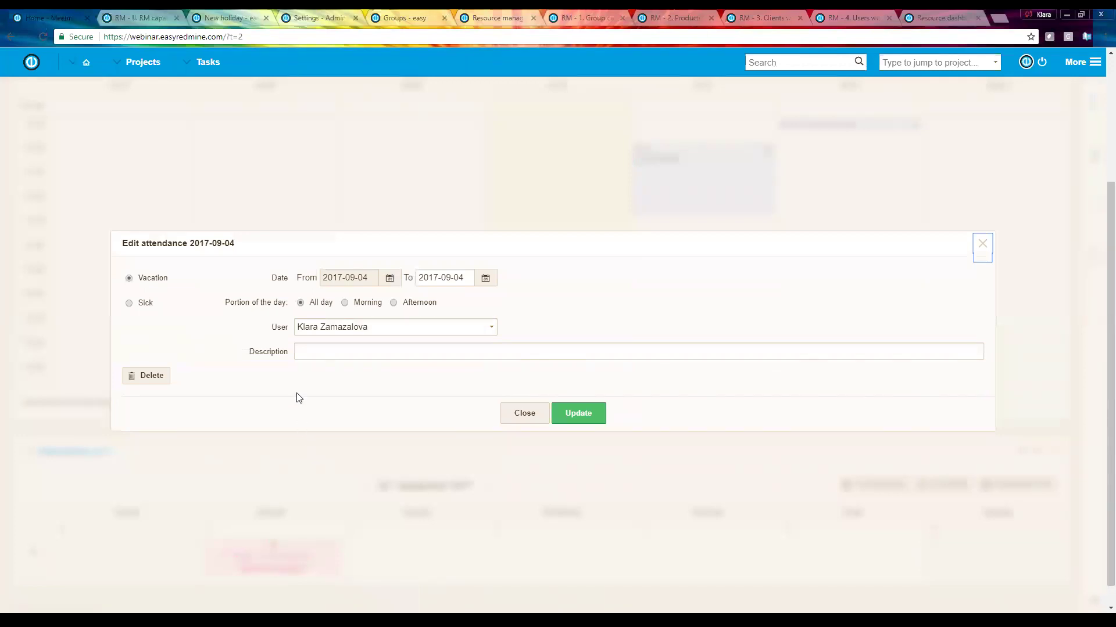
{"action": "left_click", "coordinate": [345, 303]}
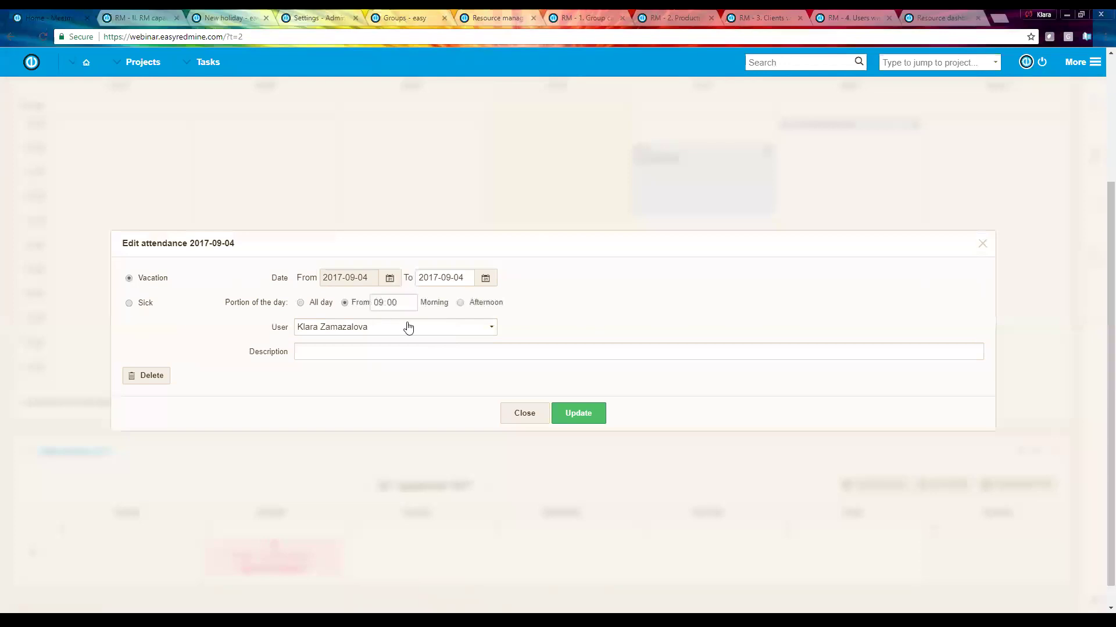
{"action": "left_click", "coordinate": [575, 414]}
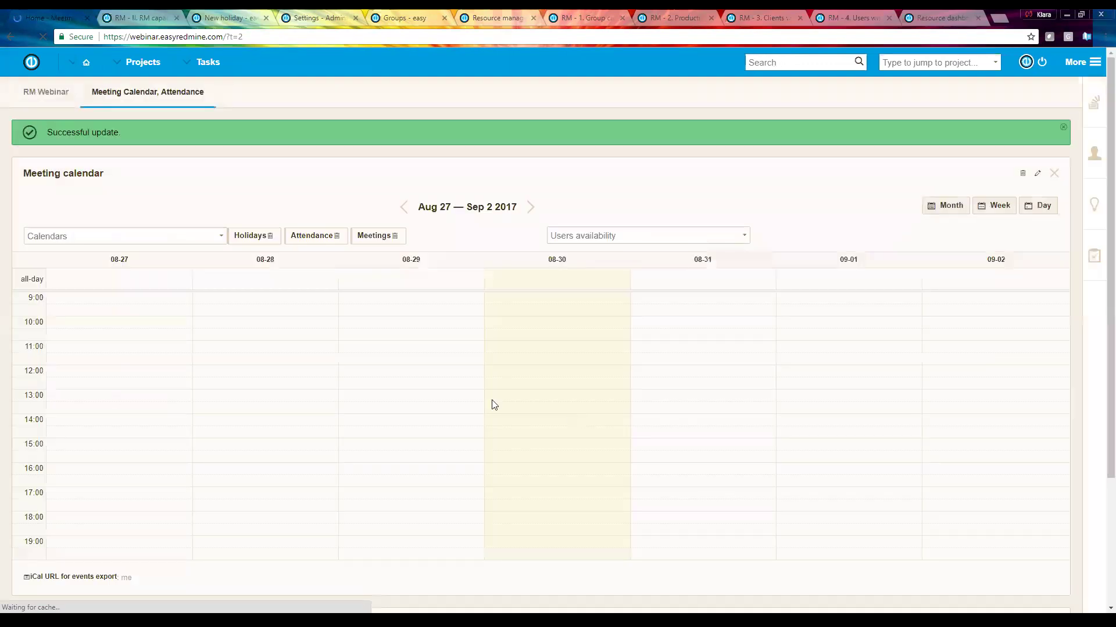
Check the updated September 4 vacation in the resource plan, and create the non-repeating holiday "Special holiday" on 2017-09-05
{"action": "left_click", "coordinate": [136, 15]}
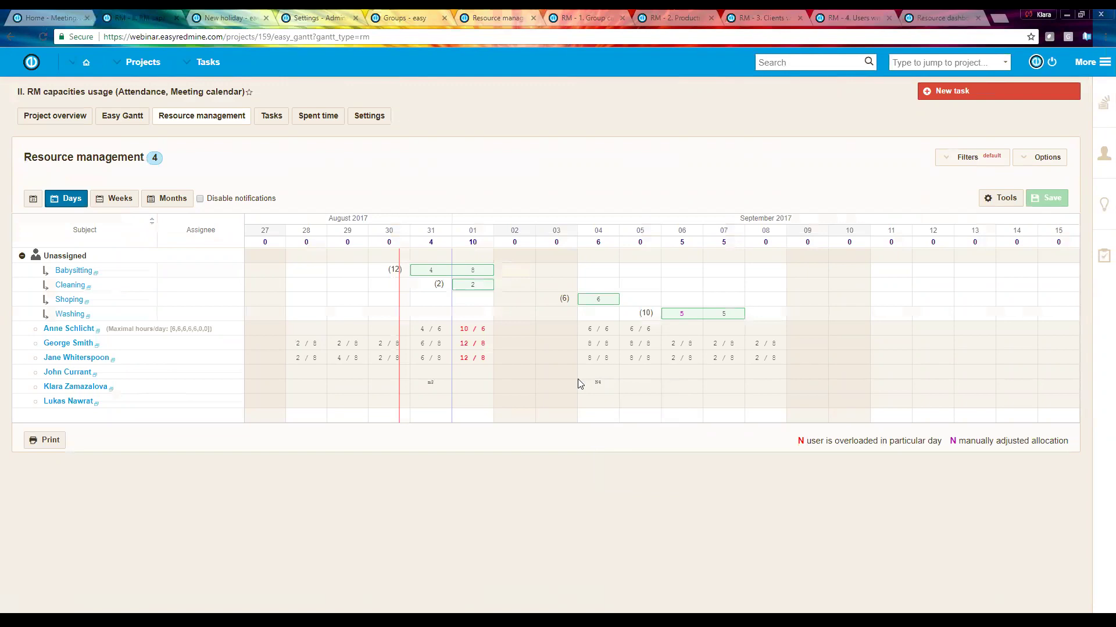
{"action": "left_click", "coordinate": [219, 22]}
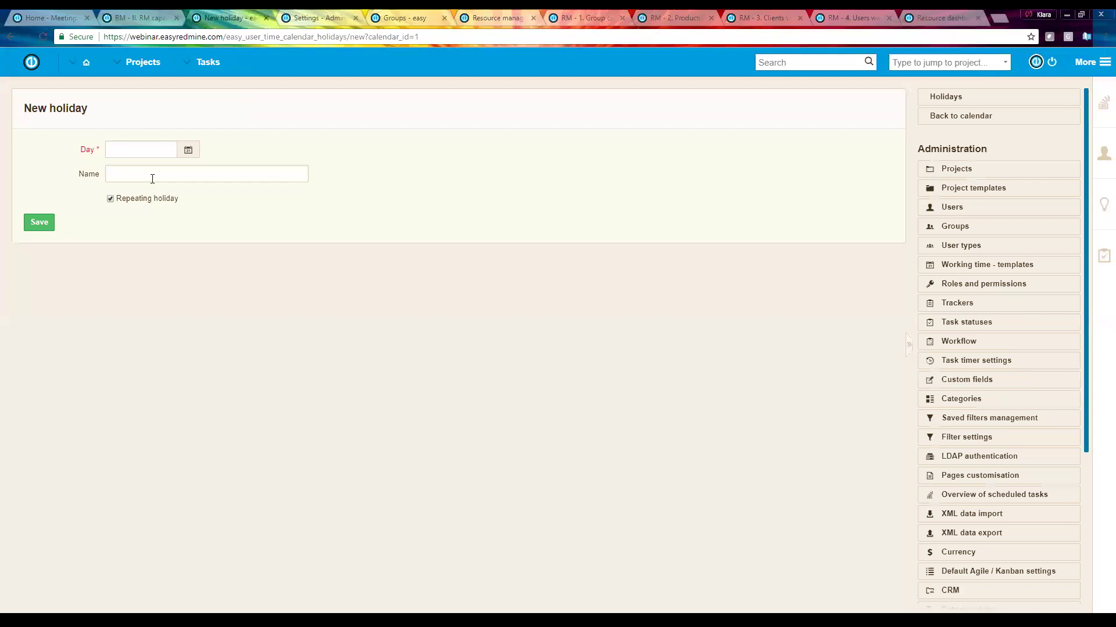
{"action": "left_click", "coordinate": [189, 152]}
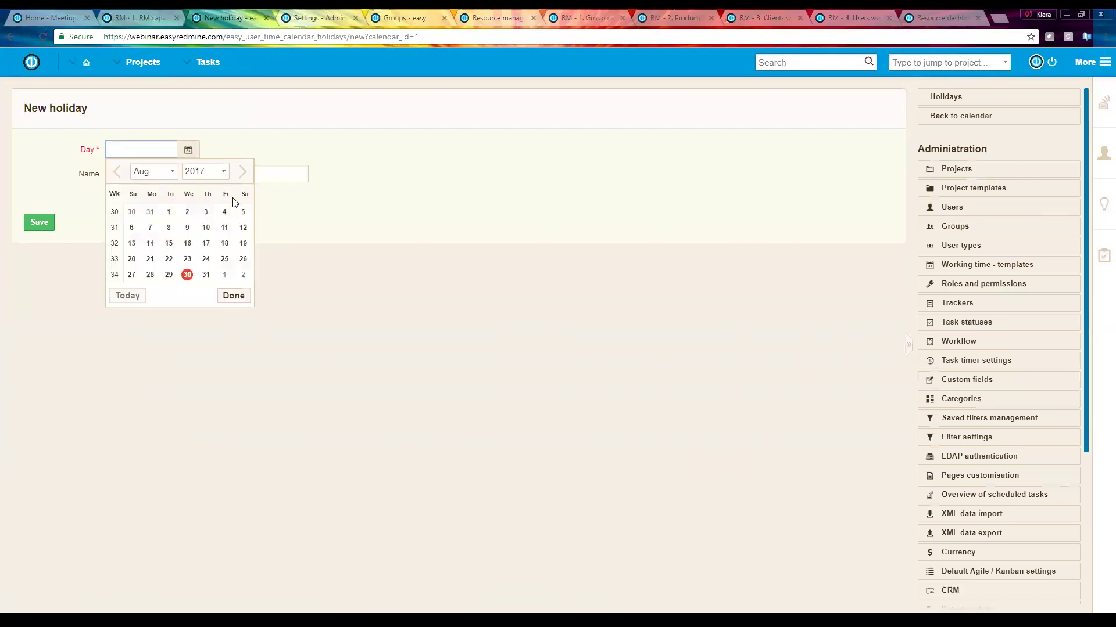
{"action": "left_click", "coordinate": [243, 173]}
{"action": "left_click", "coordinate": [165, 230]}
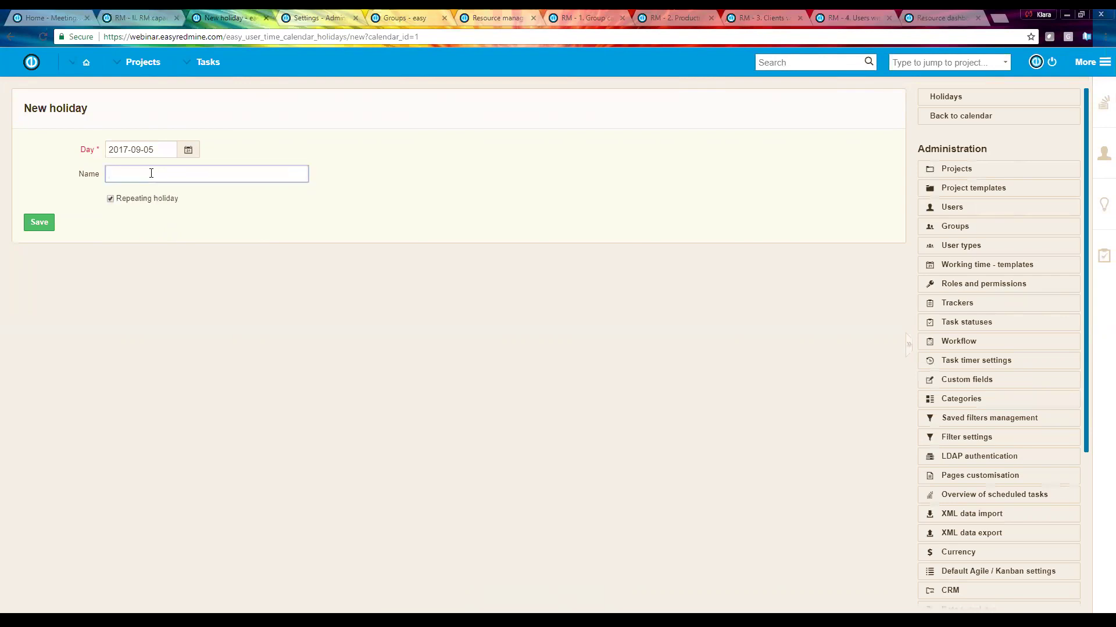
{"action": "type", "text": "Special holiday"}
{"action": "left_click", "coordinate": [148, 201]}
{"action": "left_click", "coordinate": [35, 224]}
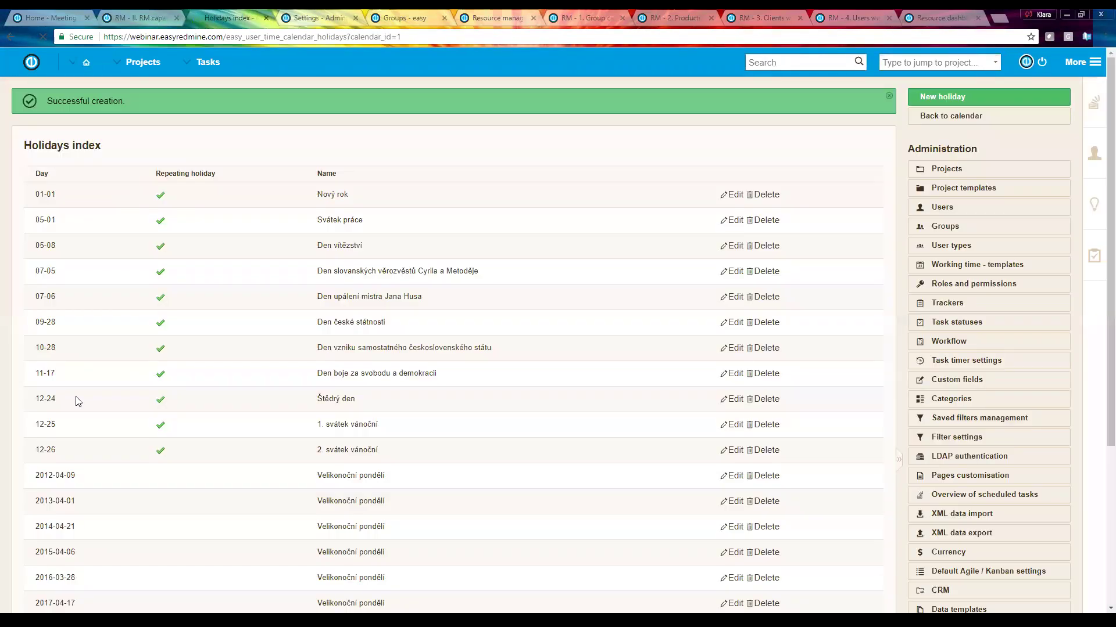
Inspect the September 5 holiday in the project's resource plan, and return to the RM Webinar project list on the home page
{"action": "left_click", "coordinate": [137, 18]}
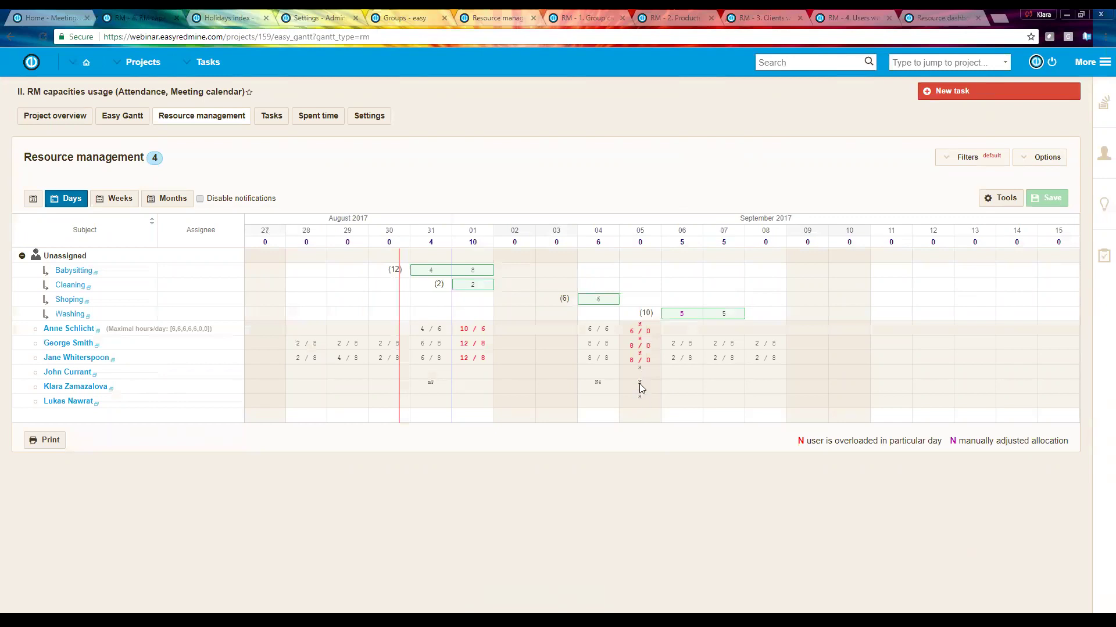
{"action": "mouse_move", "coordinate": [639, 383]}
{"action": "left_click", "coordinate": [58, 16]}
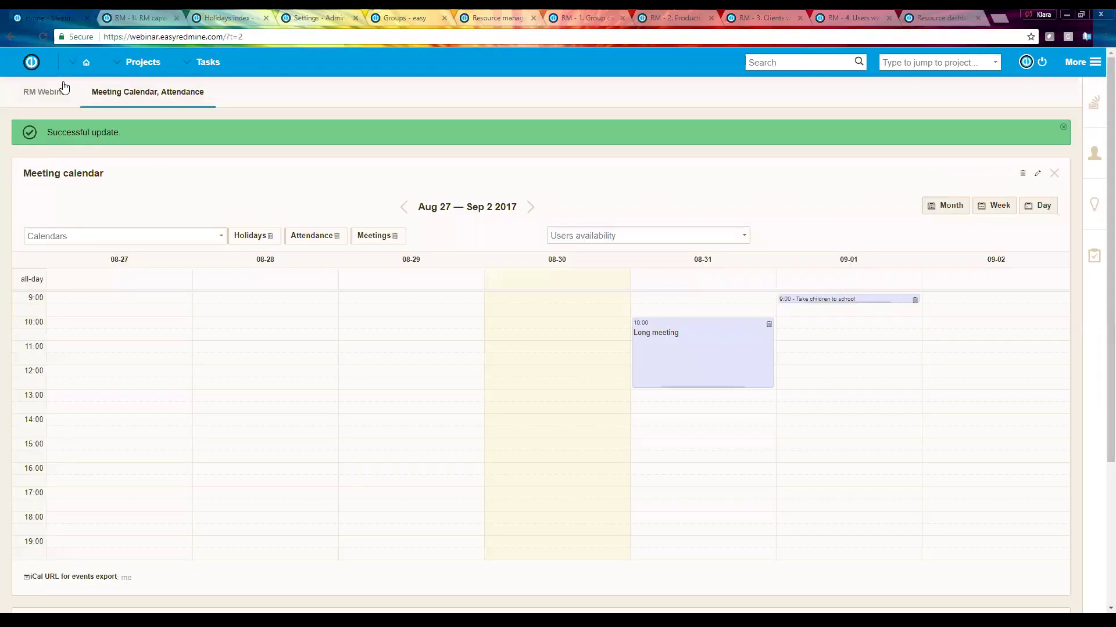
{"action": "left_click", "coordinate": [54, 96]}
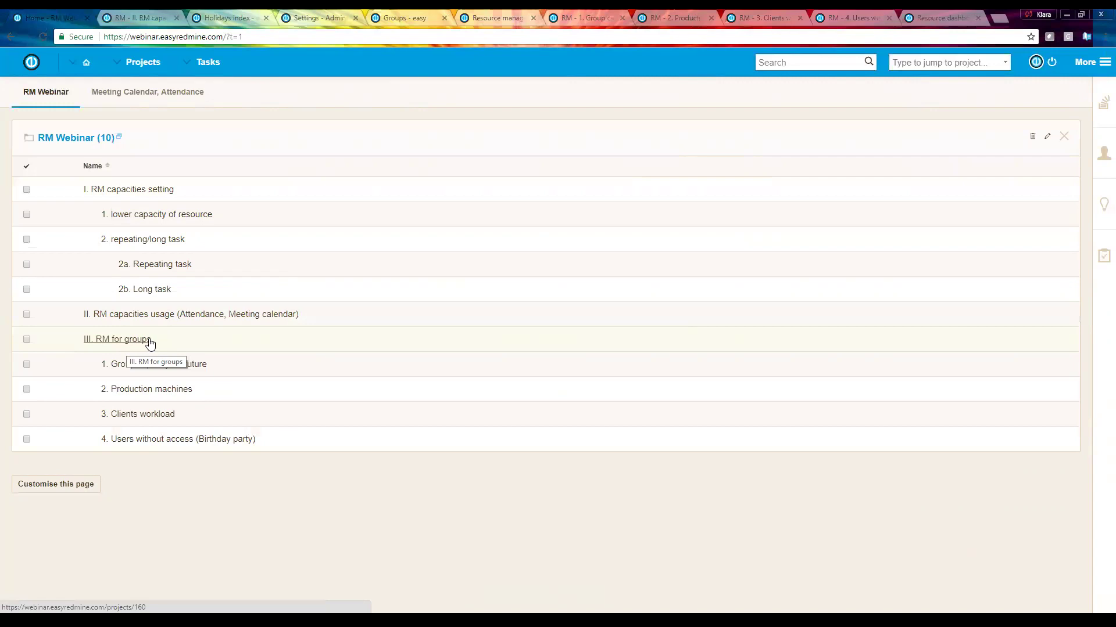
Close the resource plan and holidays pages, and review the Task tracking settings and the list of user groups
{"action": "left_click", "coordinate": [176, 18]}
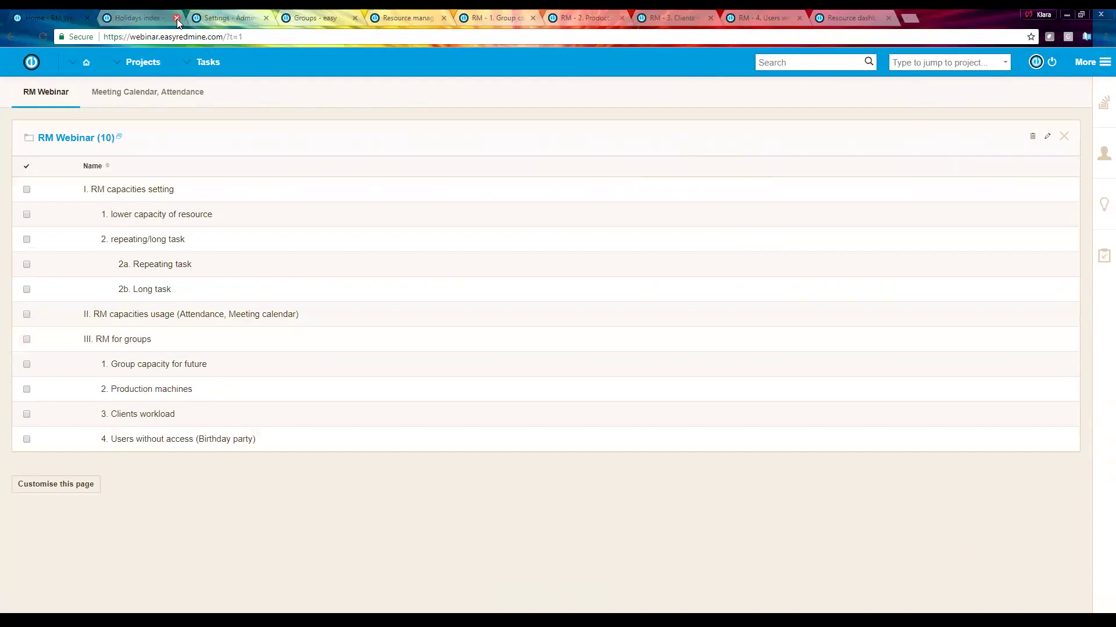
{"action": "left_click", "coordinate": [176, 18]}
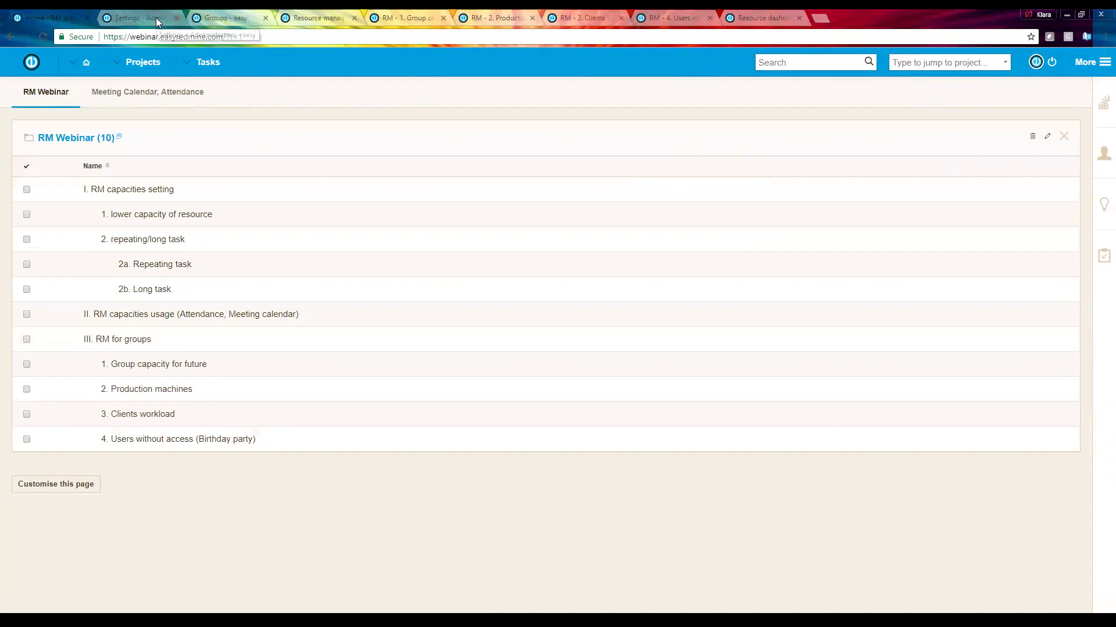
{"action": "left_click", "coordinate": [156, 17]}
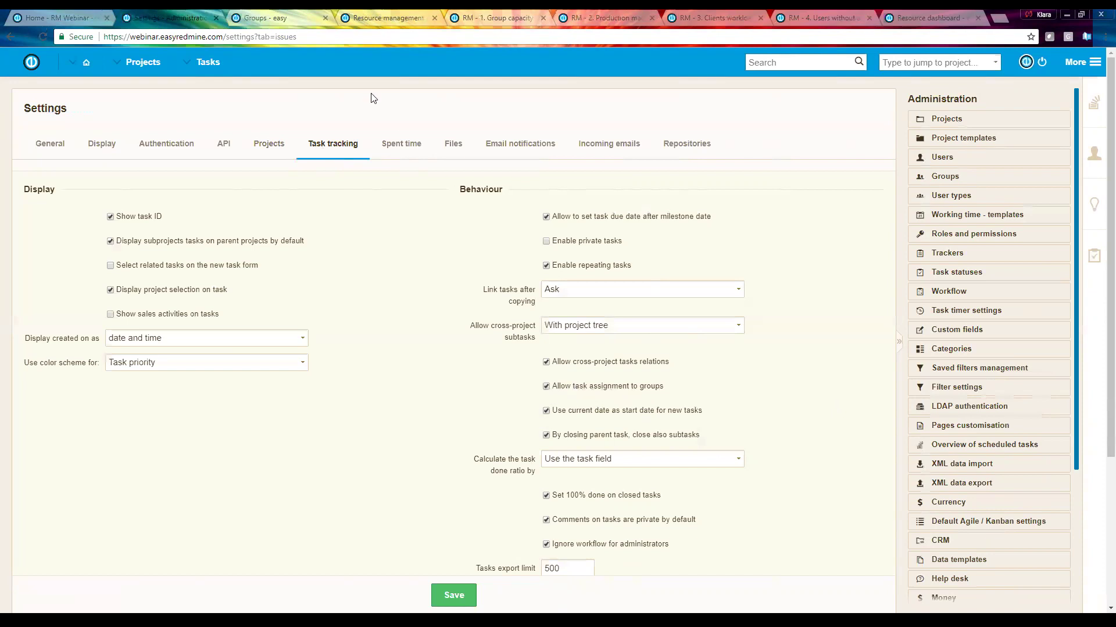
{"action": "left_click", "coordinate": [292, 19]}
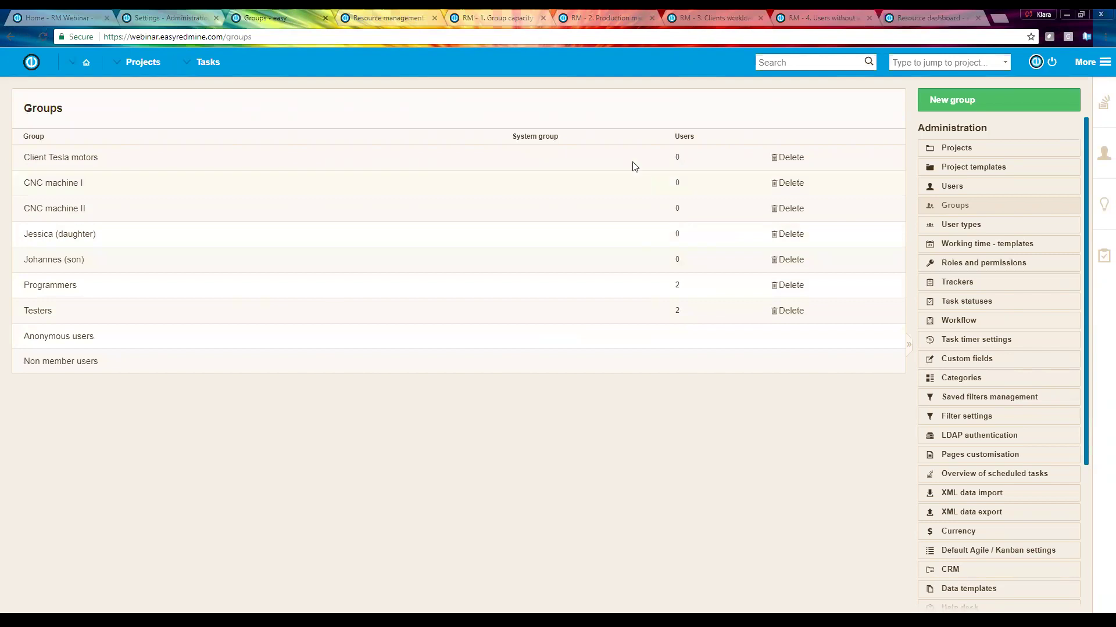
Count the Programmers and Testers capacities from their users, giving ratio 1 and 16 hours per day, and examine the CNC machine I hour limit
{"action": "left_click", "coordinate": [399, 20]}
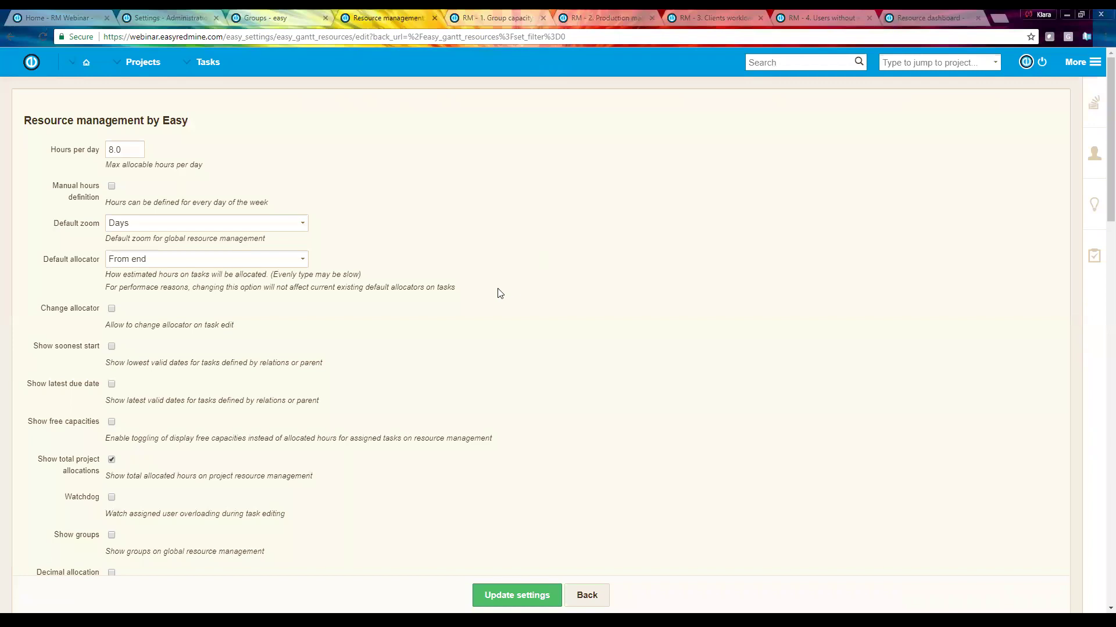
{"action": "scroll", "coordinate": [499, 293], "scroll_direction": "down", "scroll_amount": 6}
{"action": "scroll", "coordinate": [500, 293], "scroll_direction": "down", "scroll_amount": 9}
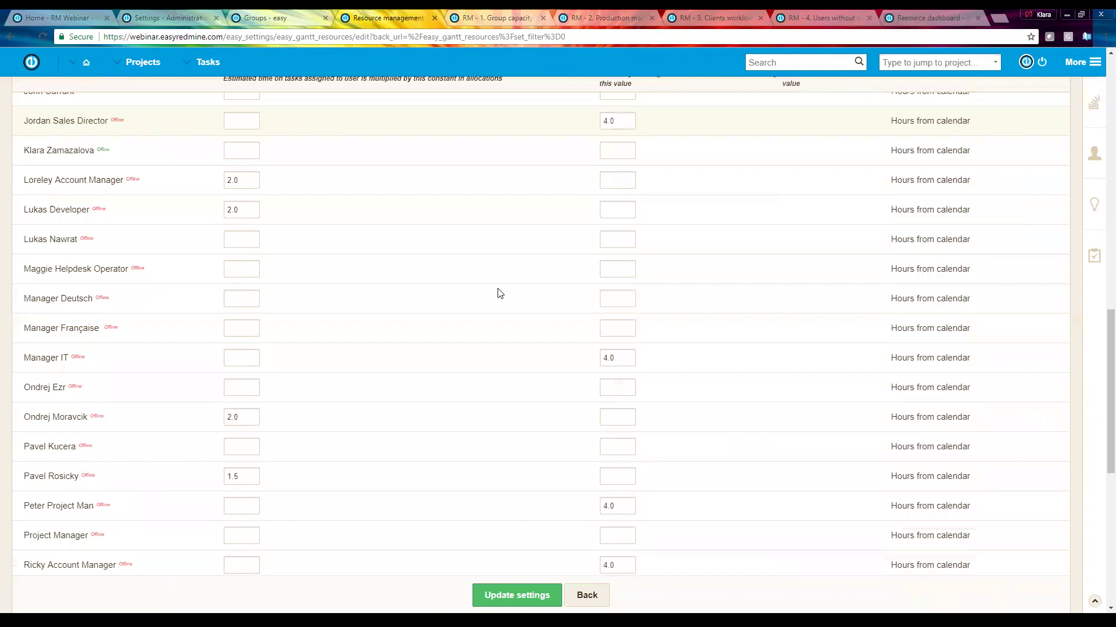
{"action": "scroll", "coordinate": [500, 293], "scroll_direction": "down", "scroll_amount": 8}
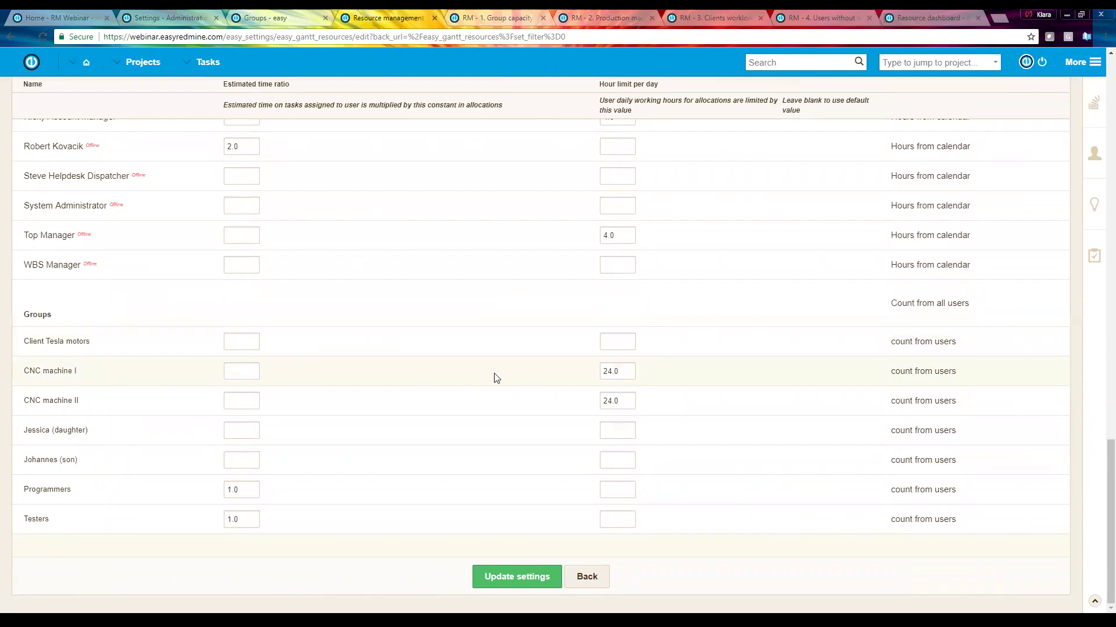
{"action": "left_click", "coordinate": [922, 493]}
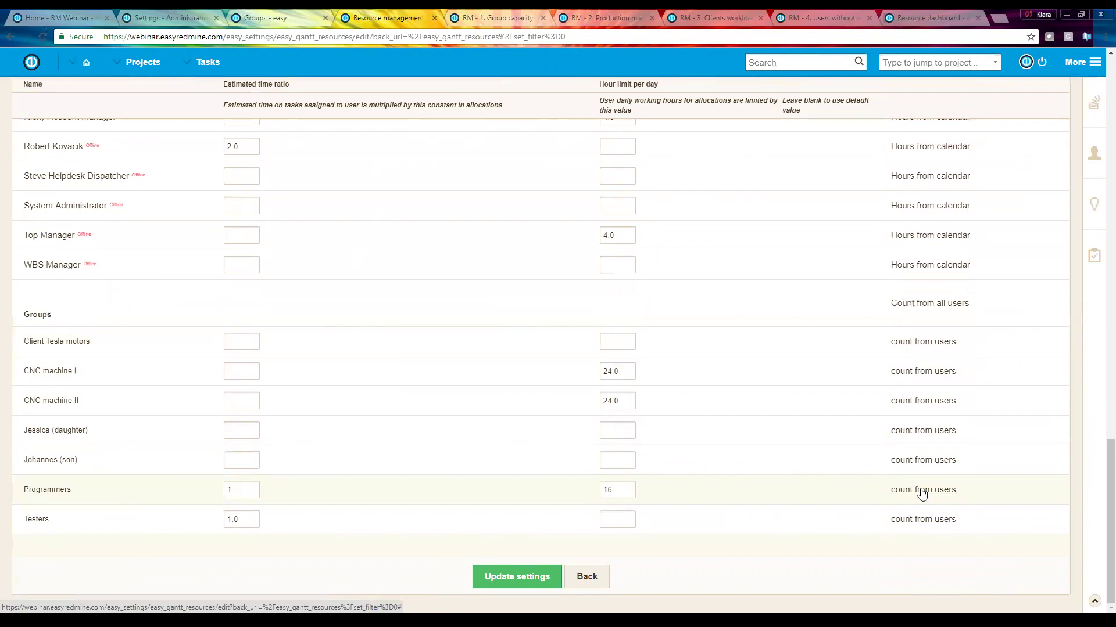
{"action": "left_click", "coordinate": [924, 525]}
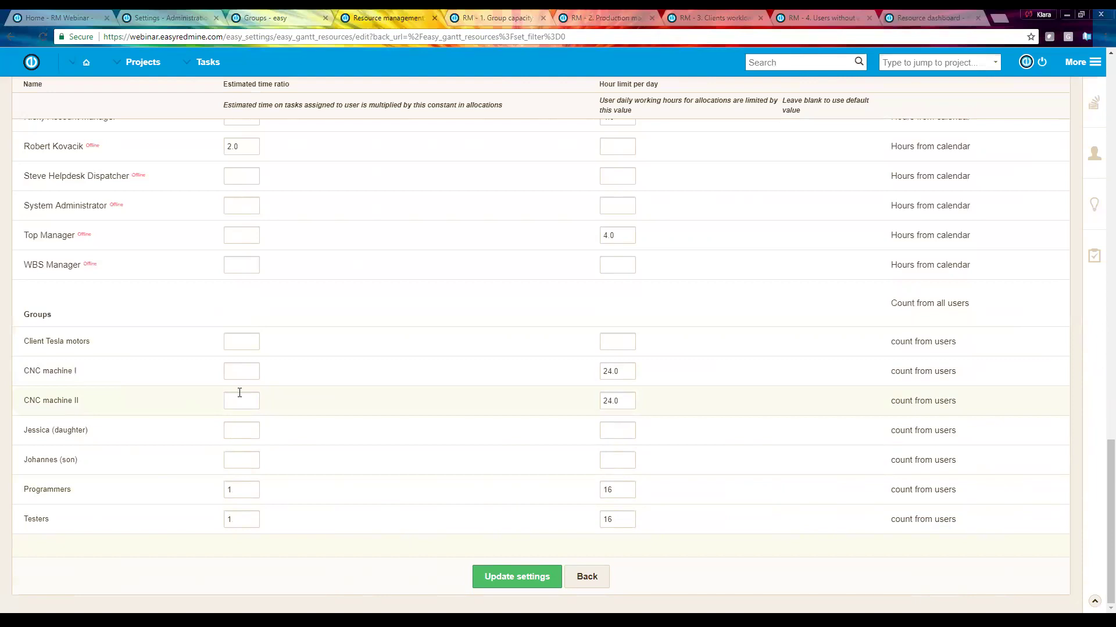
{"action": "left_click", "coordinate": [624, 370]}
{"action": "left_click_drag", "start_coordinate": [624, 371], "coordinate": [601, 372]}
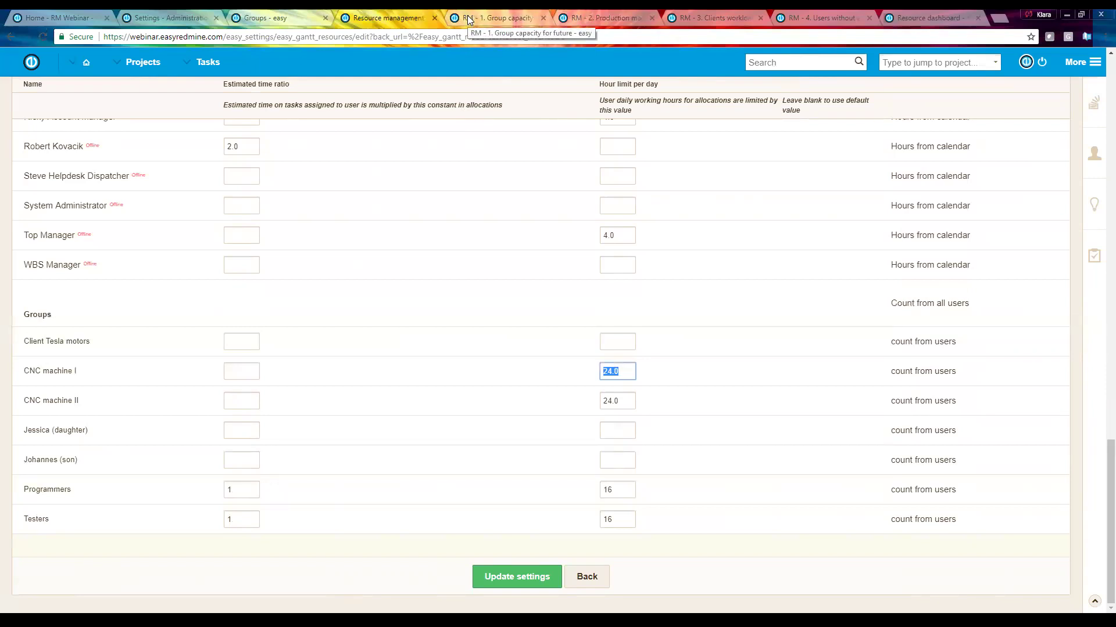
Close the settings pages without saving, and review the members of the "1. Group capacity for future" project
{"action": "left_click", "coordinate": [216, 19]}
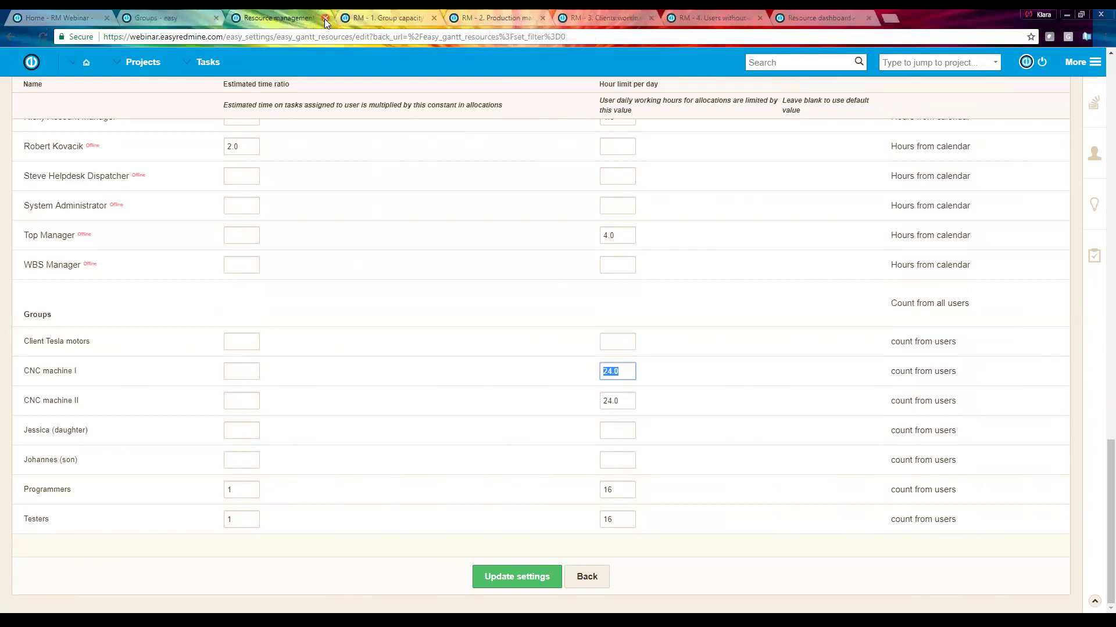
{"action": "left_click", "coordinate": [324, 18]}
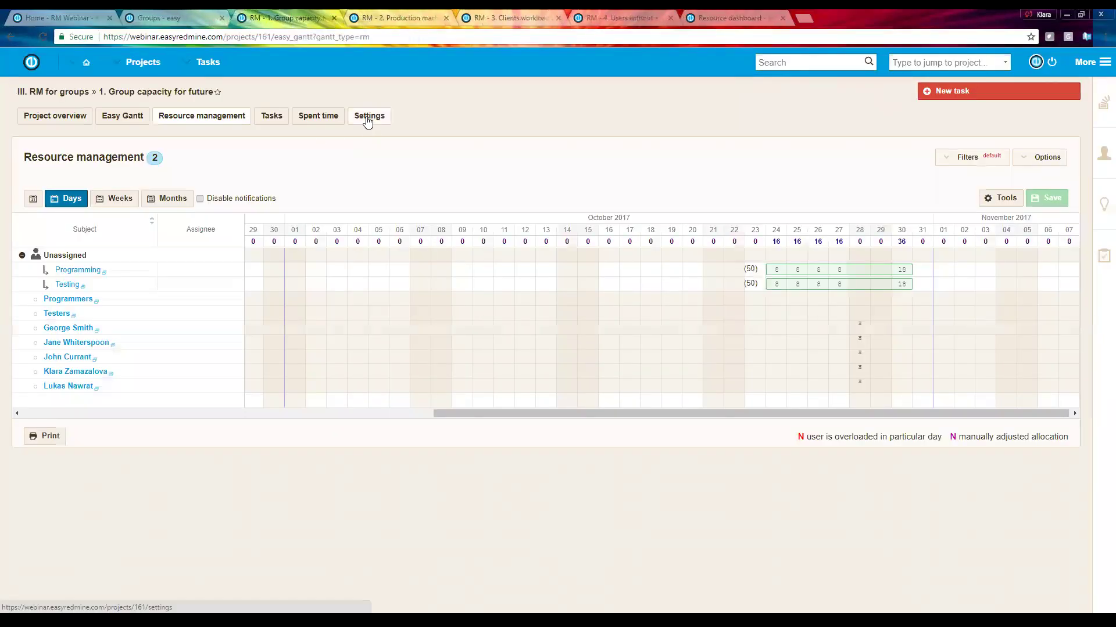
{"action": "middle_click", "coordinate": [368, 116]}
{"action": "left_click", "coordinate": [384, 15]}
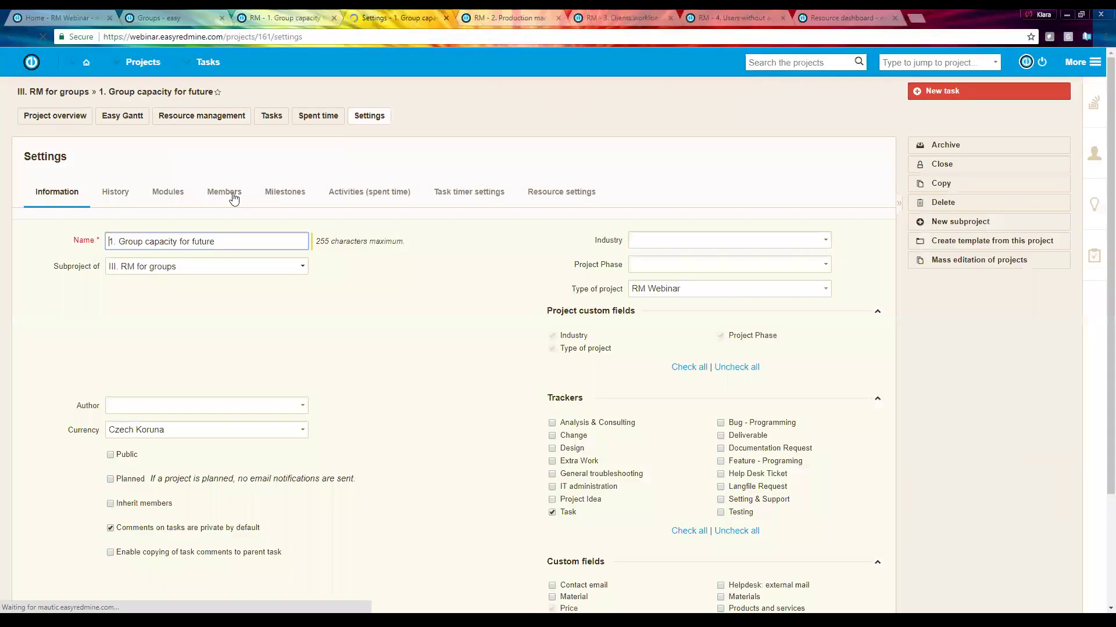
{"action": "left_click", "coordinate": [233, 198]}
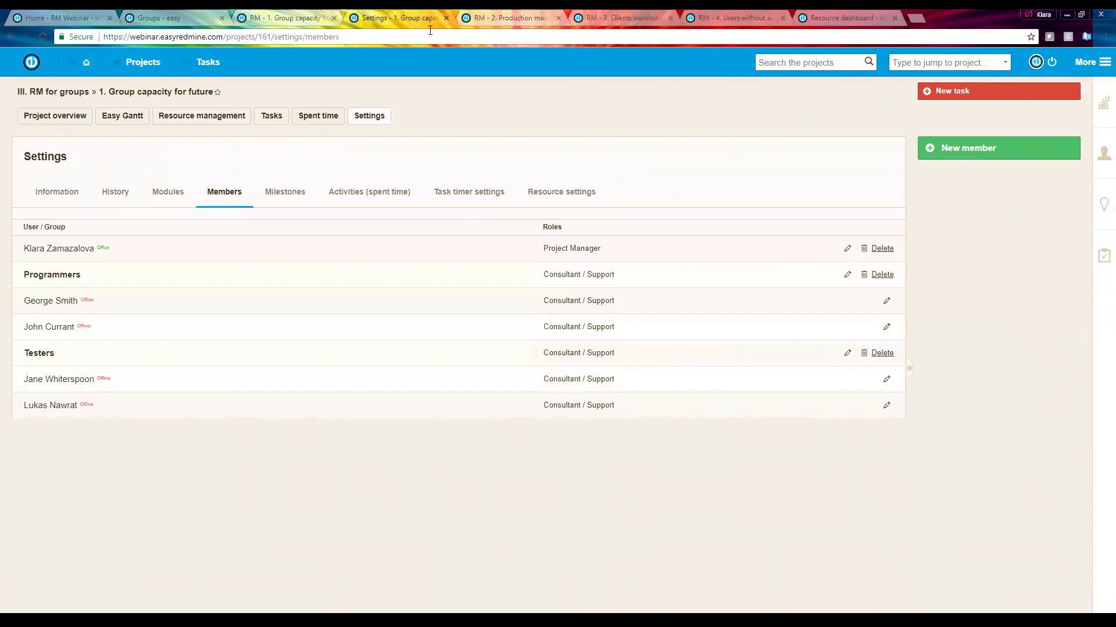
{"action": "left_click", "coordinate": [447, 18]}
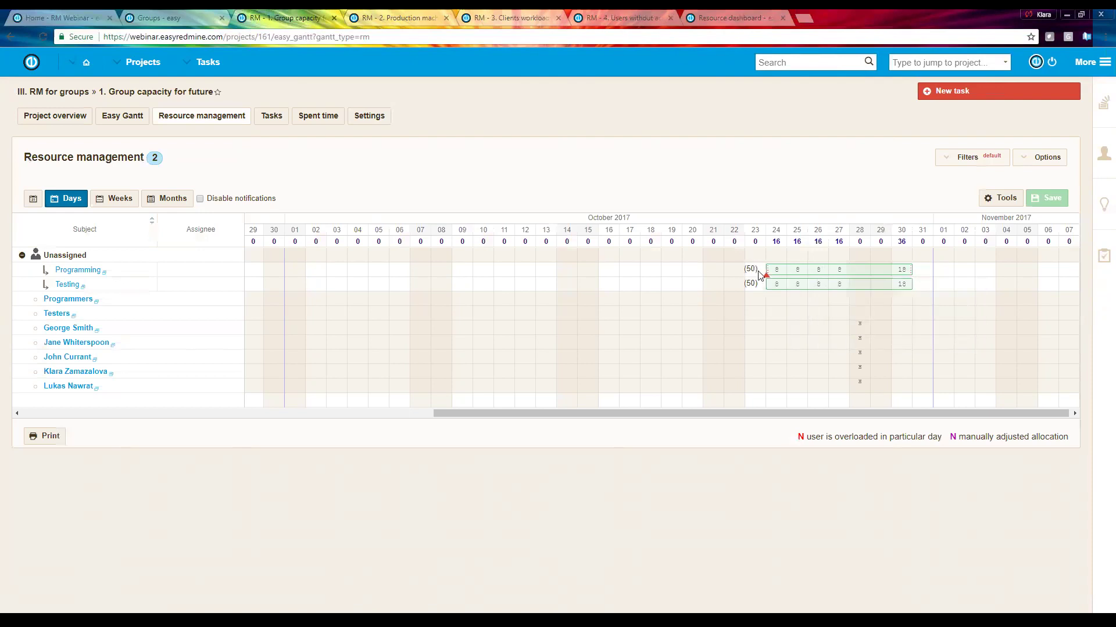
Assign the Programming task to the Programmers group and the Testing task to the Testers group in the resource plan
{"action": "mouse_move", "coordinate": [750, 291]}
{"action": "mouse_move", "coordinate": [829, 278]}
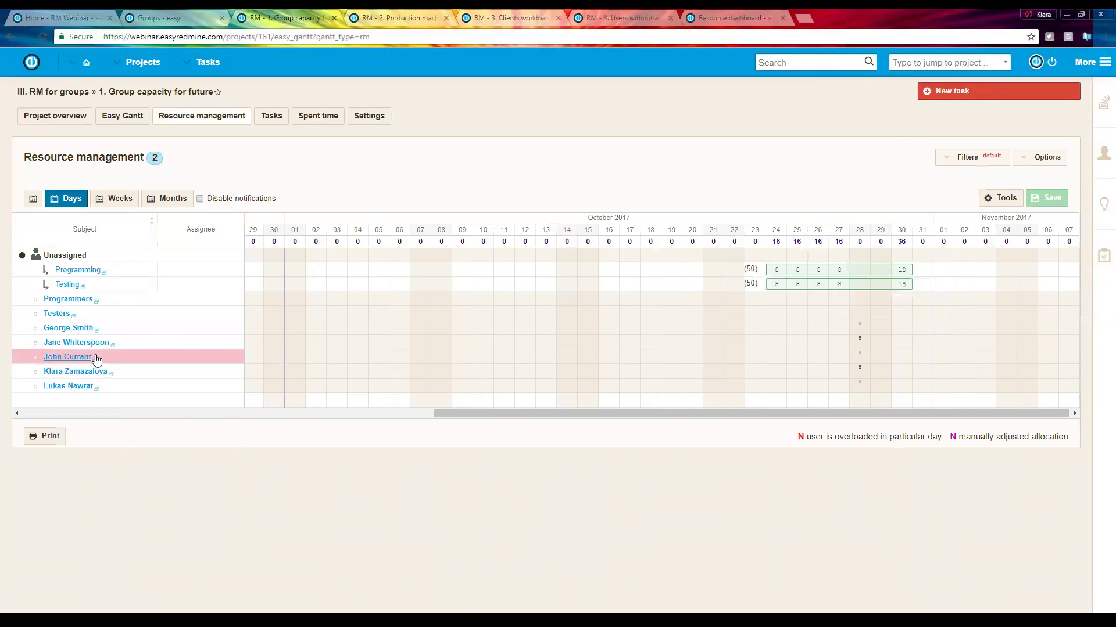
{"action": "left_click_drag", "start_coordinate": [45, 270], "coordinate": [46, 314]}
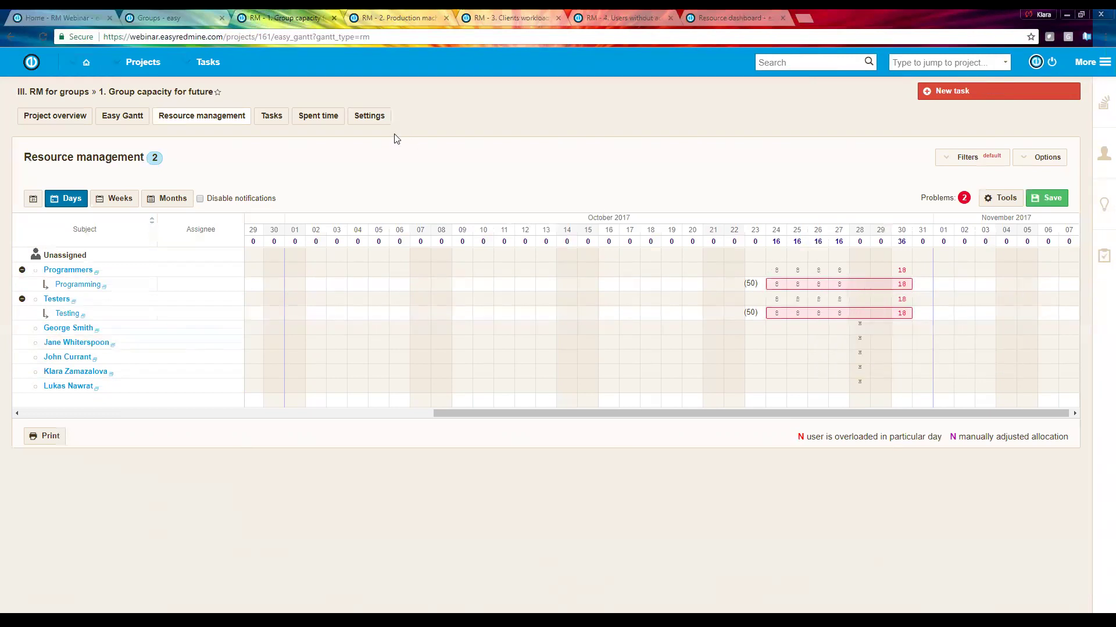
In the Production machines plan, assign Product S20 to CNC machine I, and Product B100 and Product A40 to CNC machine II
{"action": "left_click", "coordinate": [386, 18]}
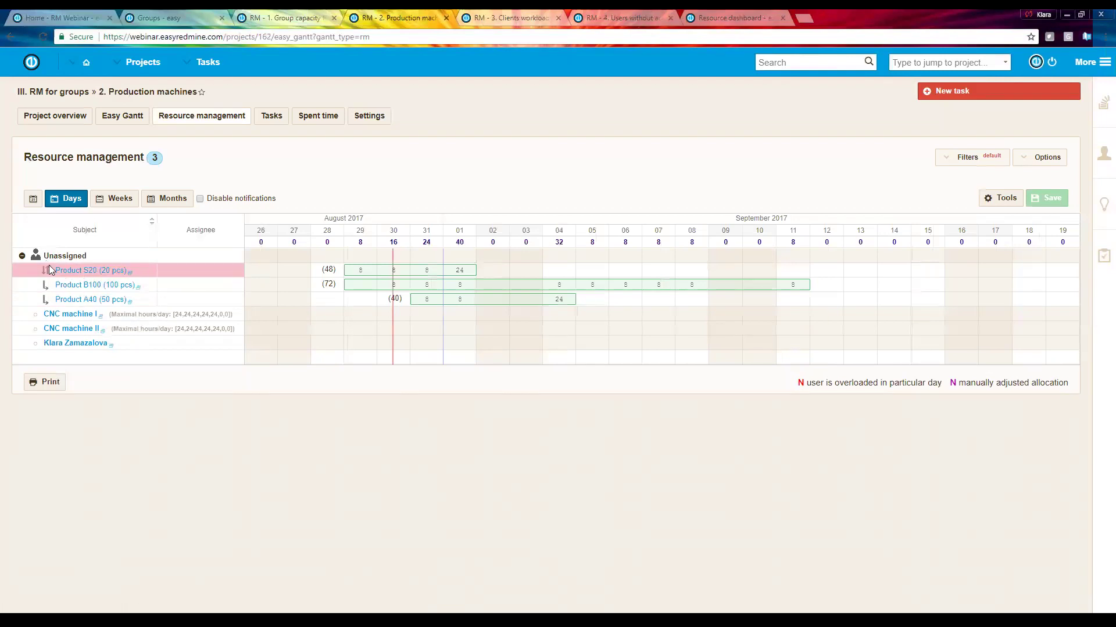
{"action": "left_click_drag", "start_coordinate": [45, 270], "coordinate": [47, 312]}
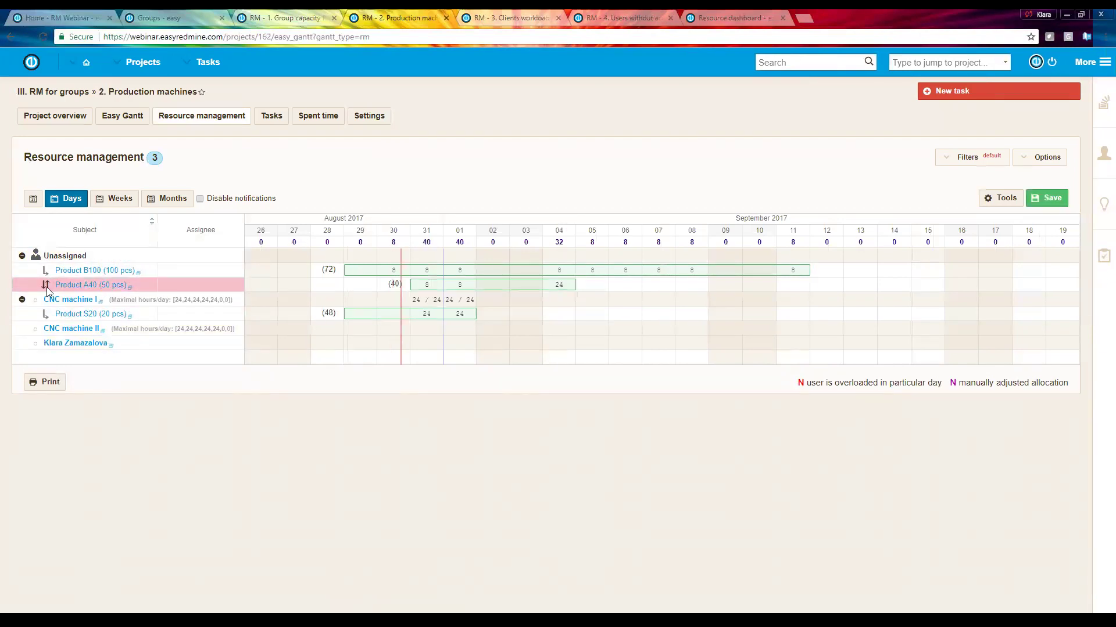
{"action": "left_click_drag", "start_coordinate": [45, 290], "coordinate": [49, 325]}
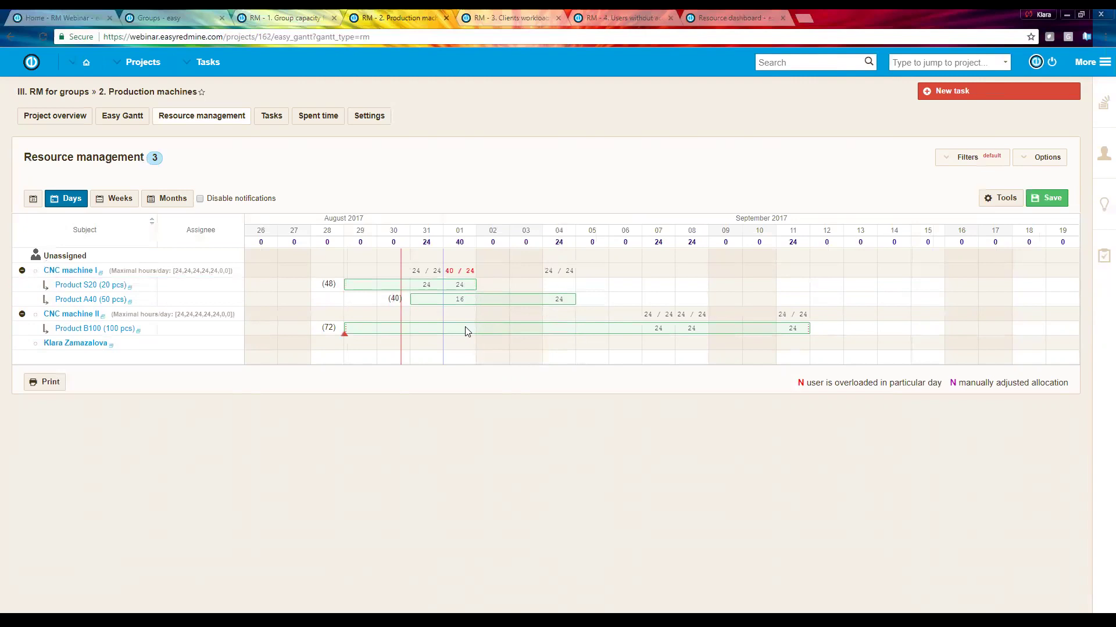
{"action": "mouse_move", "coordinate": [471, 332]}
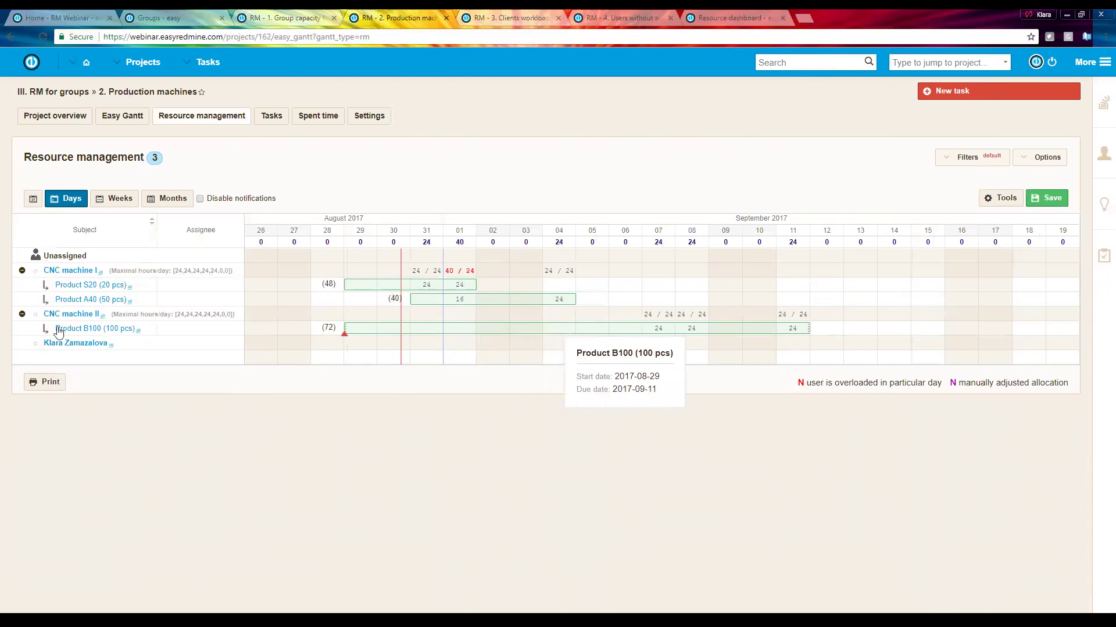
{"action": "left_click_drag", "start_coordinate": [46, 306], "coordinate": [45, 314]}
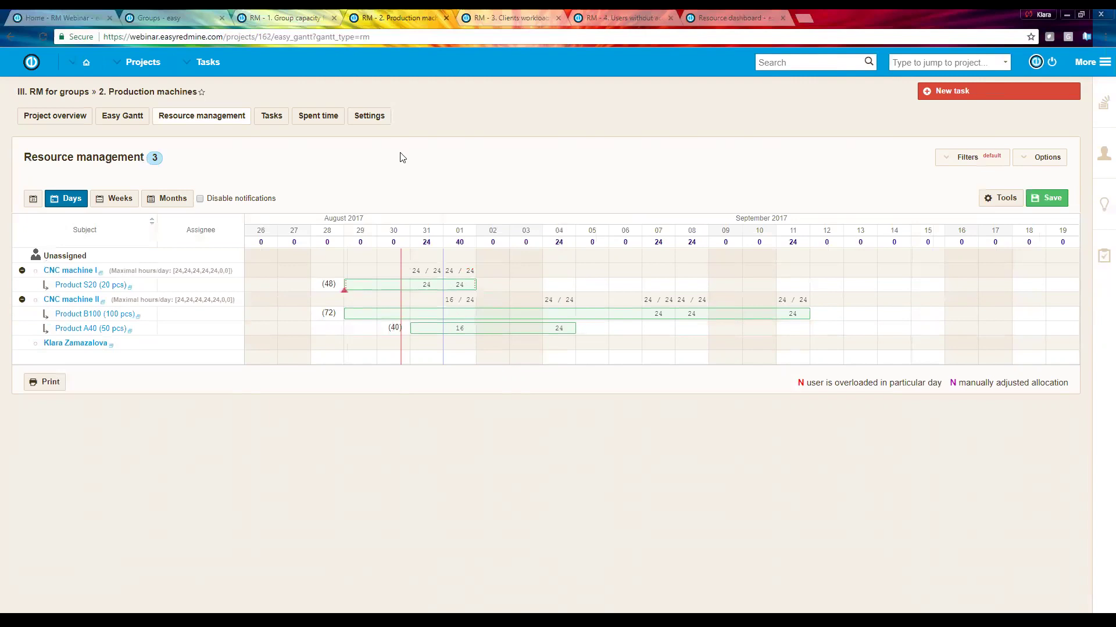
Leave the group capacity and Production machines resource plans, discarding their unsaved changes
{"action": "left_click", "coordinate": [334, 20]}
{"action": "left_click", "coordinate": [604, 103]}
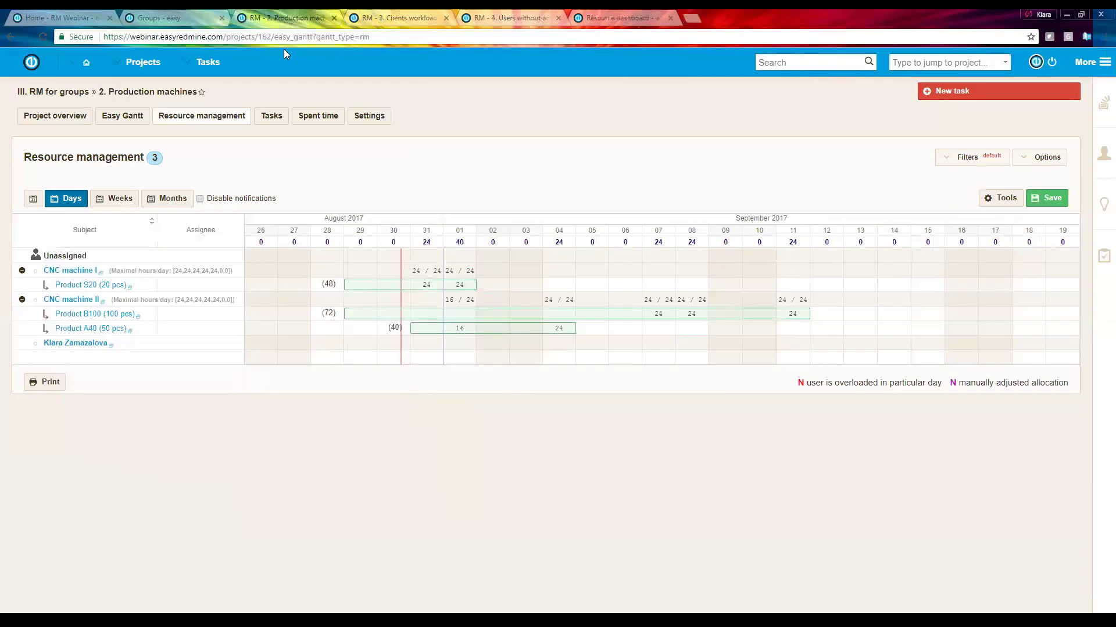
{"action": "left_click", "coordinate": [334, 19]}
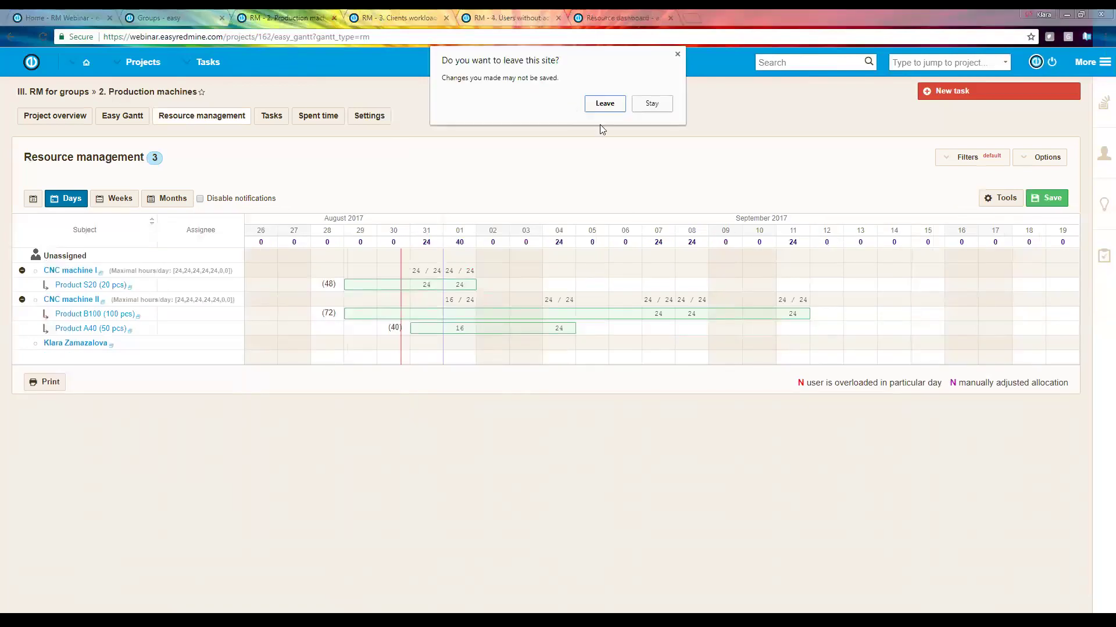
{"action": "left_click", "coordinate": [604, 104]}
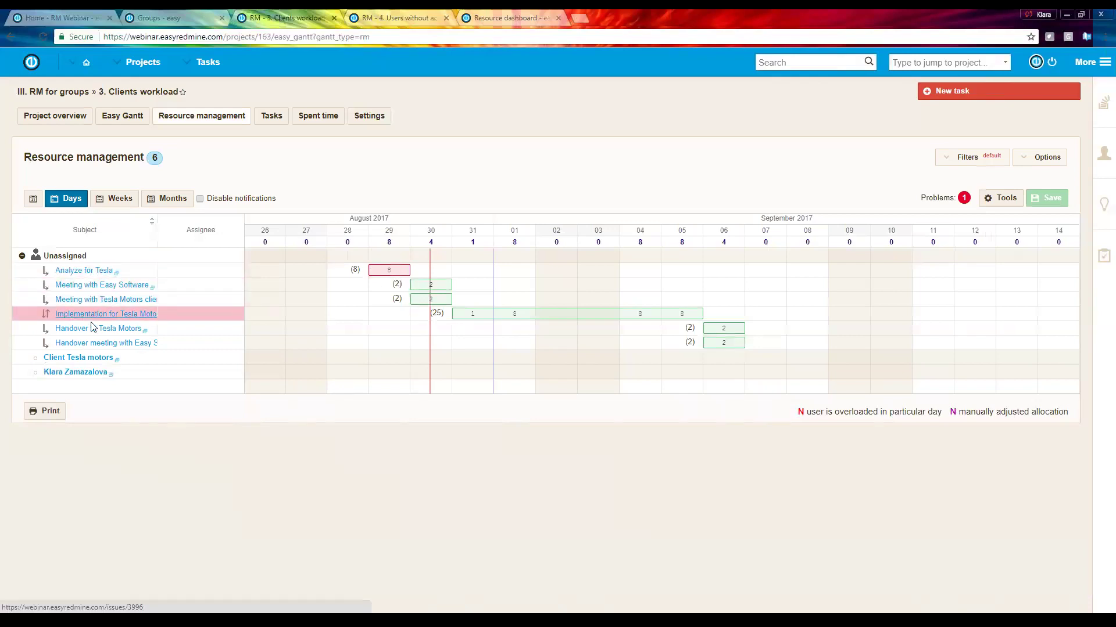
In the Clients workload plan, assign Analyze for Tesla and Meeting with Tesla Motors client to the consultant, and Meeting with Easy Software to Client Tesla motors
{"action": "left_click_drag", "start_coordinate": [46, 270], "coordinate": [56, 379]}
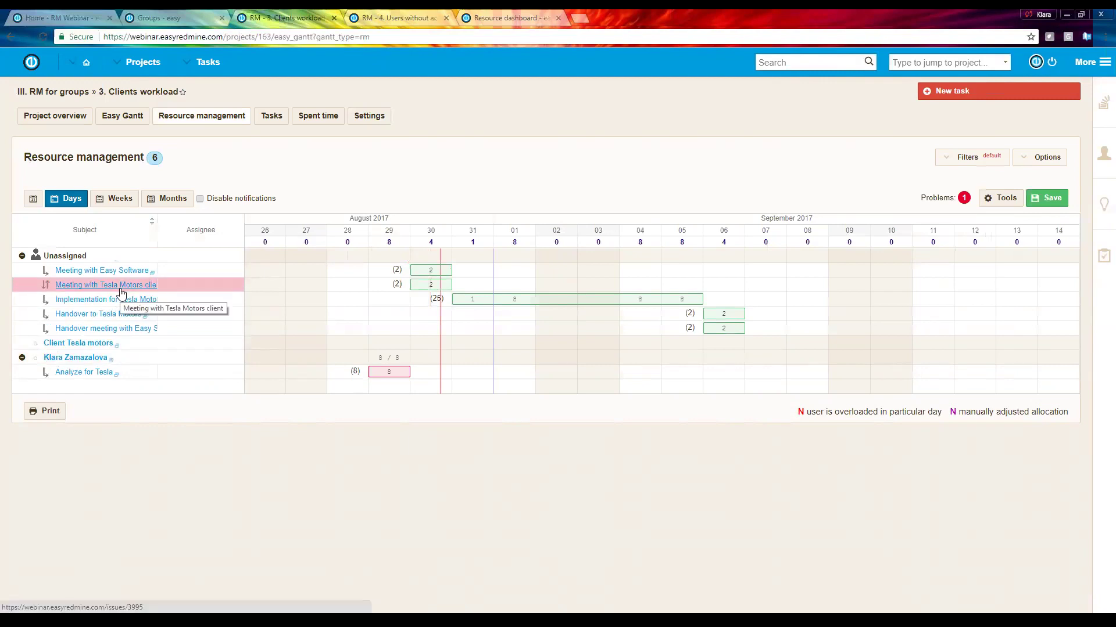
{"action": "left_click_drag", "start_coordinate": [46, 270], "coordinate": [62, 362]}
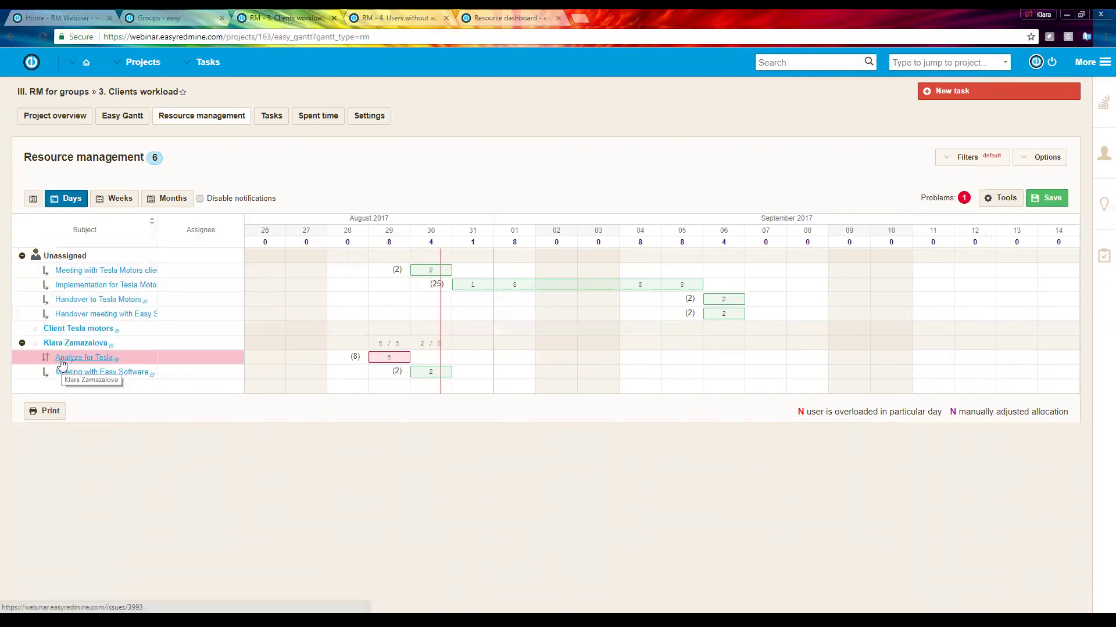
{"action": "left_click_drag", "start_coordinate": [46, 270], "coordinate": [47, 329]}
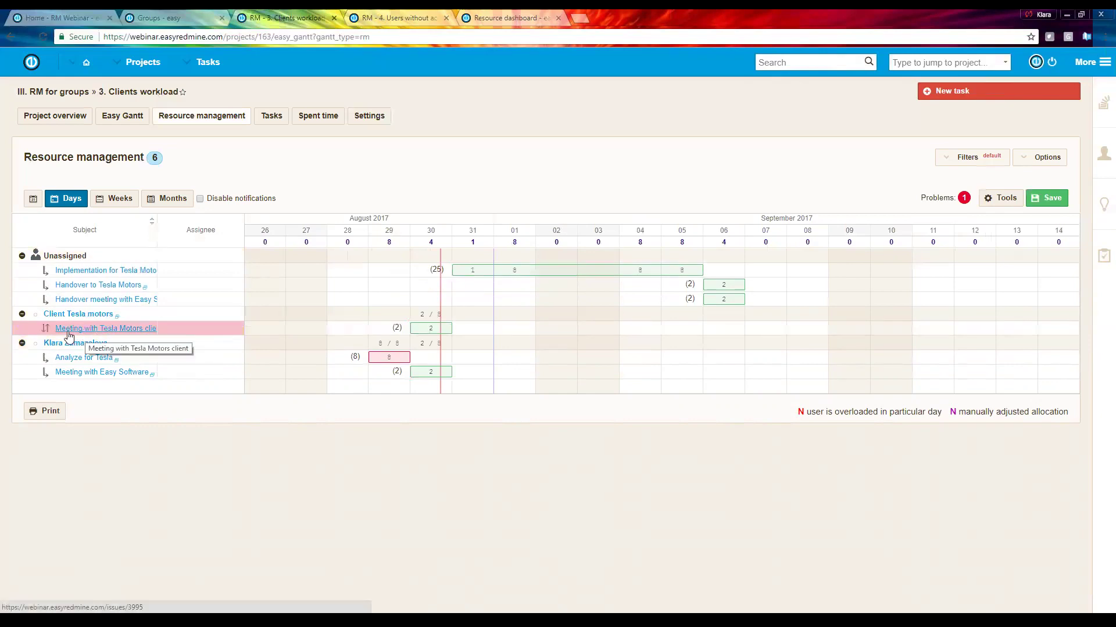
{"action": "mouse_move", "coordinate": [46, 329]}
{"action": "left_mouse_down"}
{"action": "mouse_move", "coordinate": [51, 345]}
{"action": "mouse_move", "coordinate": [49, 323]}
{"action": "left_mouse_up"}
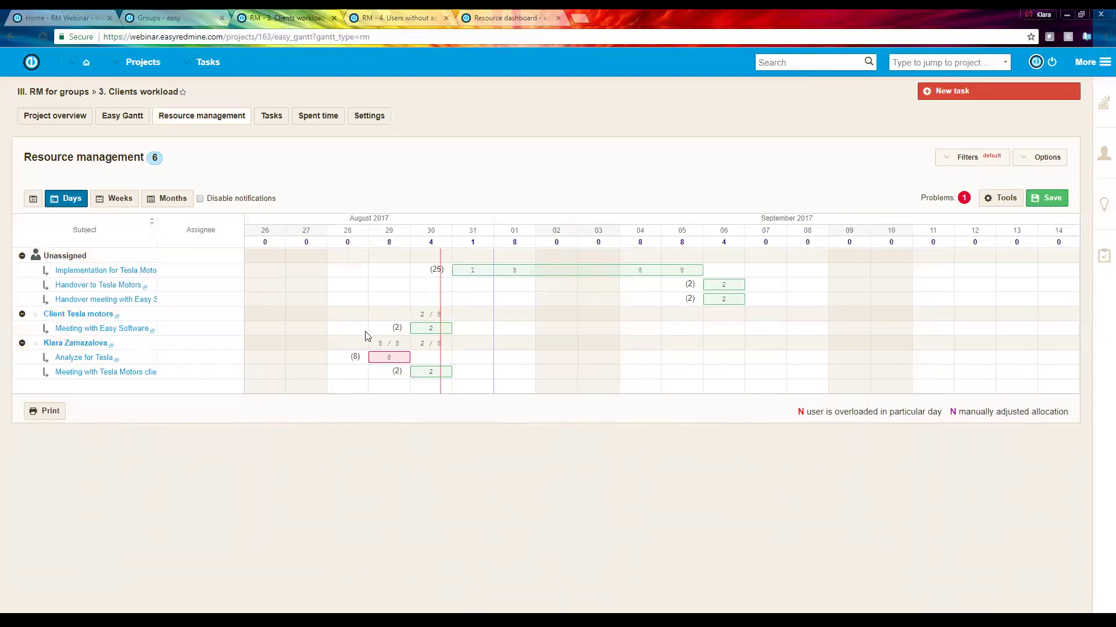
{"action": "mouse_move", "coordinate": [436, 330]}
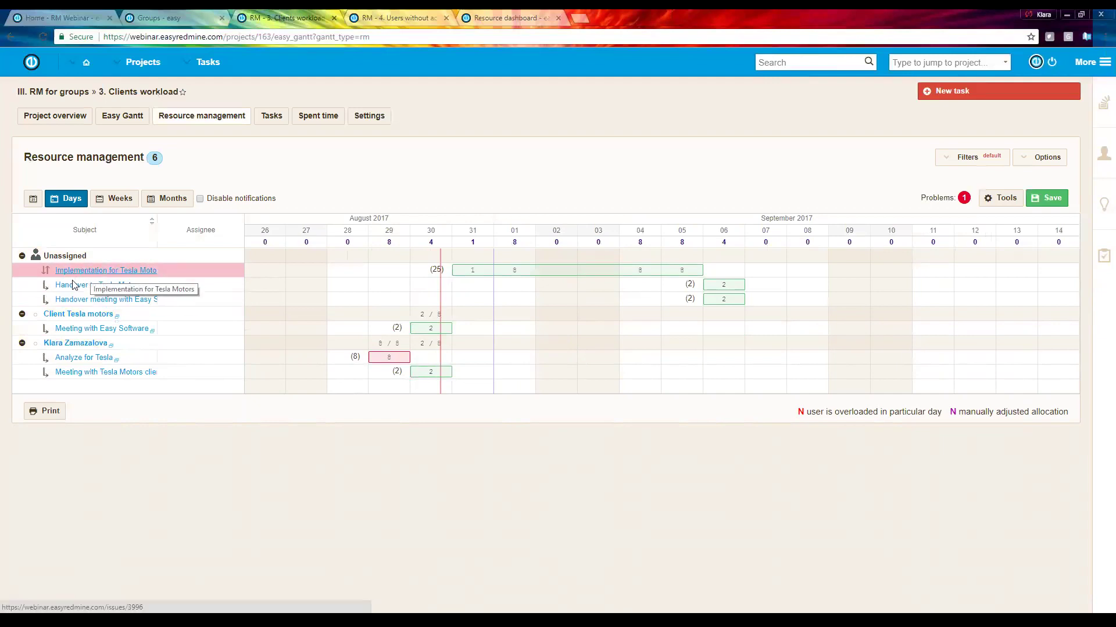
Assign Implementation for Tesla Motors and Handover to Tesla Motors to the consultant, and the handover meeting with Easy Software to Client Tesla motors
{"action": "left_click_drag", "start_coordinate": [46, 270], "coordinate": [53, 341]}
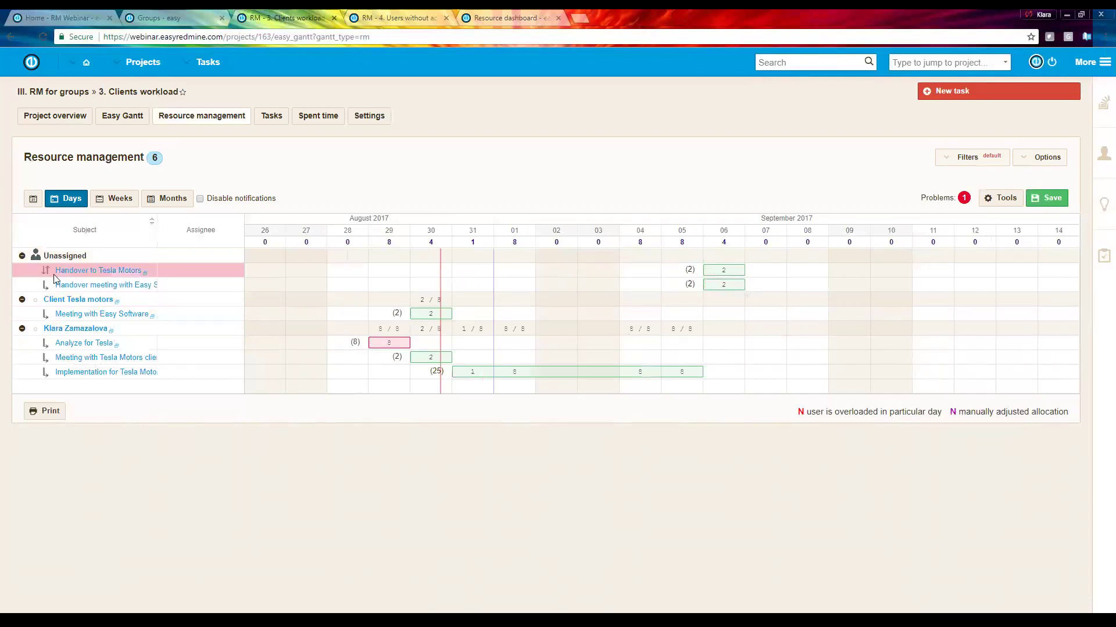
{"action": "left_click_drag", "start_coordinate": [46, 286], "coordinate": [46, 327]}
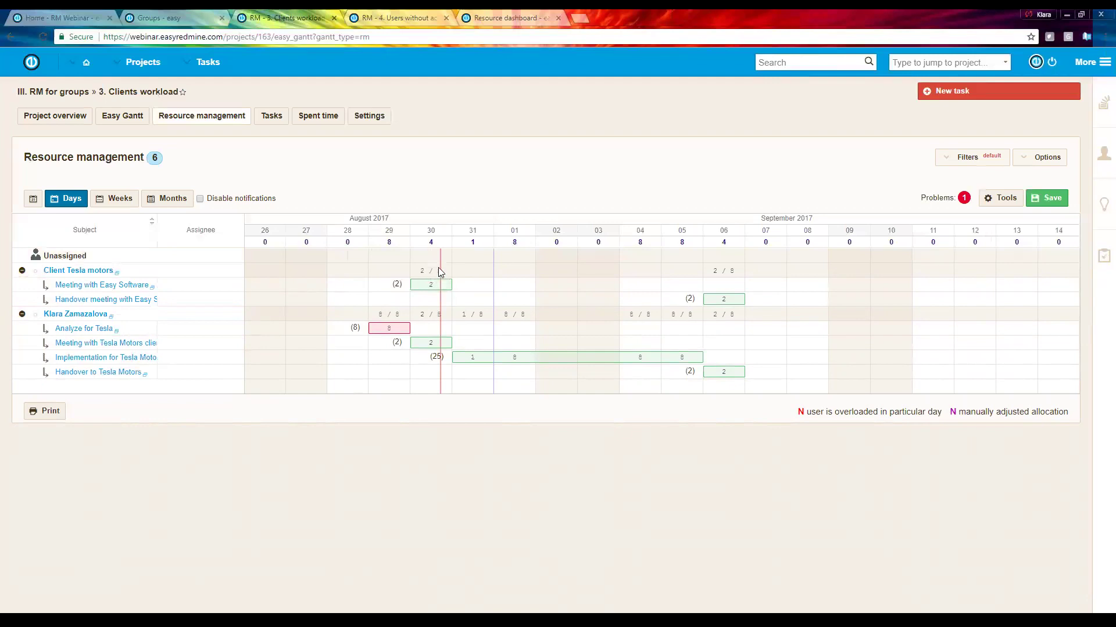
{"action": "mouse_move", "coordinate": [431, 290]}
{"action": "mouse_move", "coordinate": [735, 301]}
In the Birthday party resource plan, assign the two Invite friends tasks to the matching daughter and son
{"action": "left_click", "coordinate": [395, 16]}
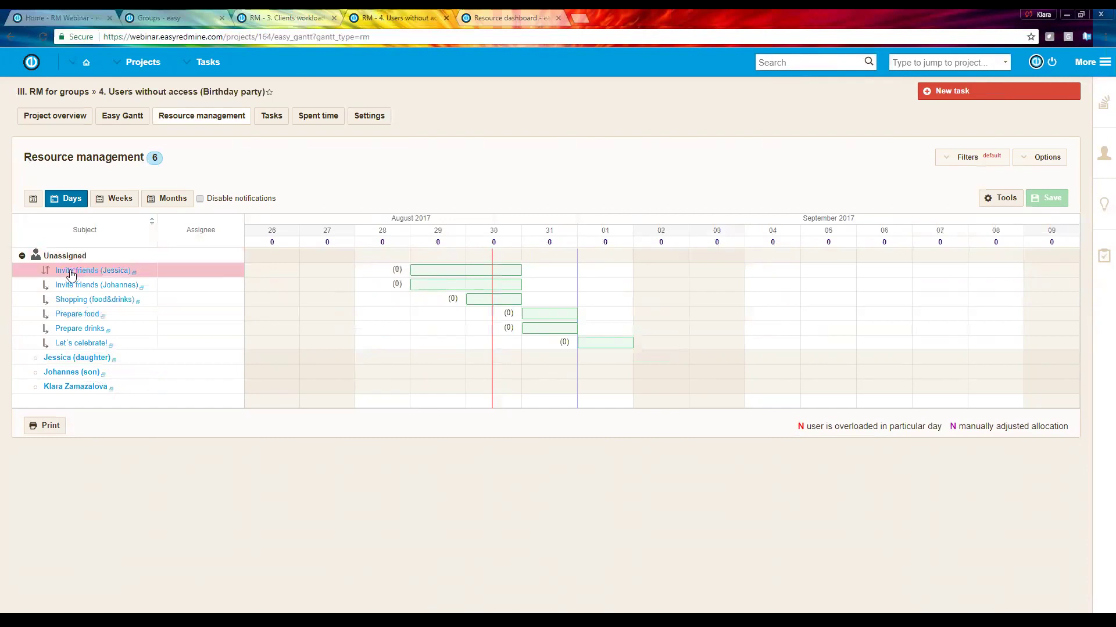
{"action": "left_click_drag", "start_coordinate": [46, 271], "coordinate": [54, 358]}
{"action": "left_click_drag", "start_coordinate": [46, 270], "coordinate": [60, 376]}
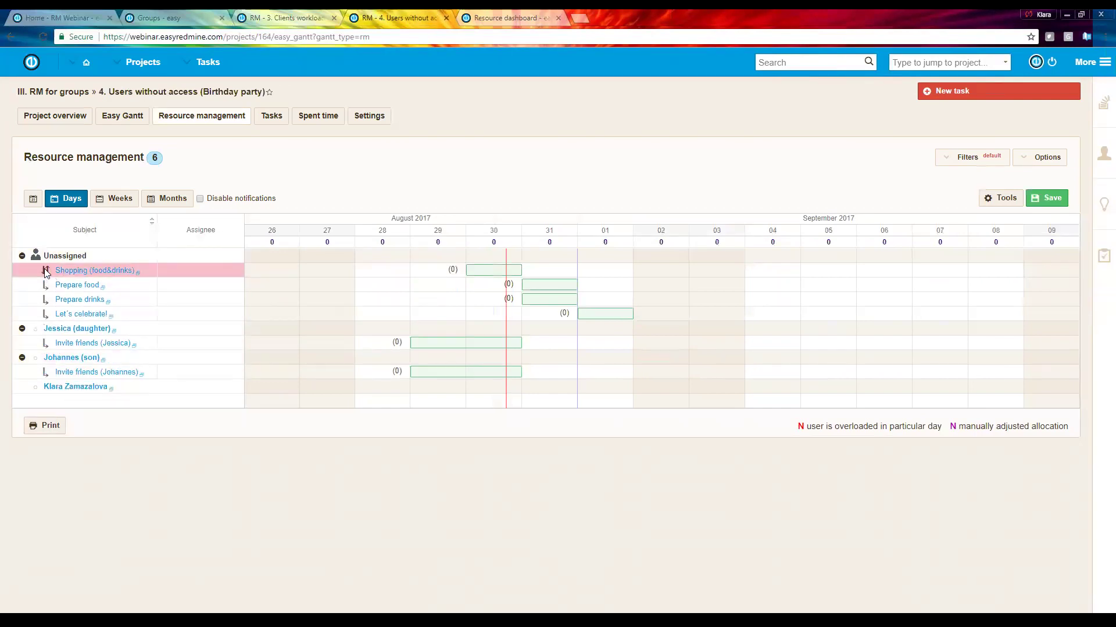
Assign Shopping (food&drinks) to the parent, Prepare food to the daughter, and Prepare drinks to the son
{"action": "left_click_drag", "start_coordinate": [46, 272], "coordinate": [49, 389]}
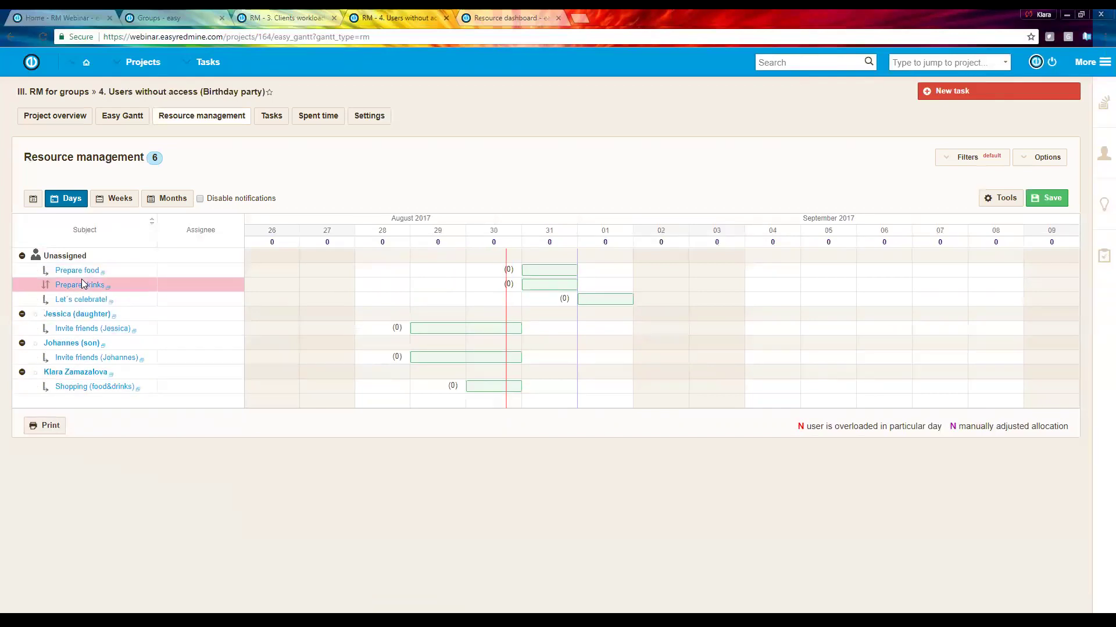
{"action": "left_click_drag", "start_coordinate": [45, 269], "coordinate": [48, 316]}
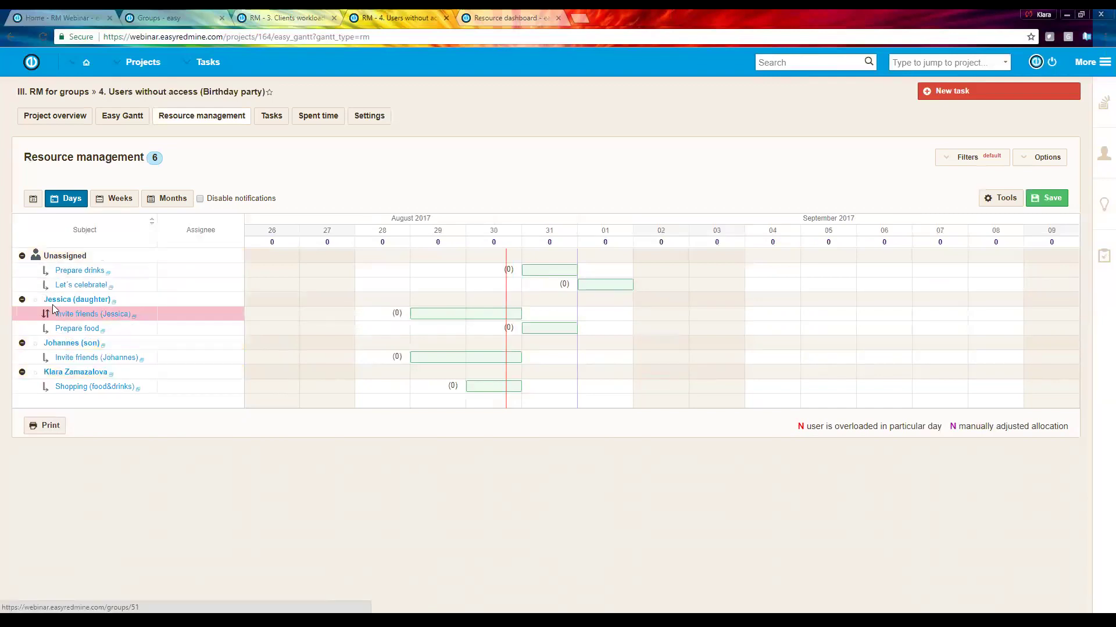
{"action": "left_click_drag", "start_coordinate": [46, 271], "coordinate": [50, 343]}
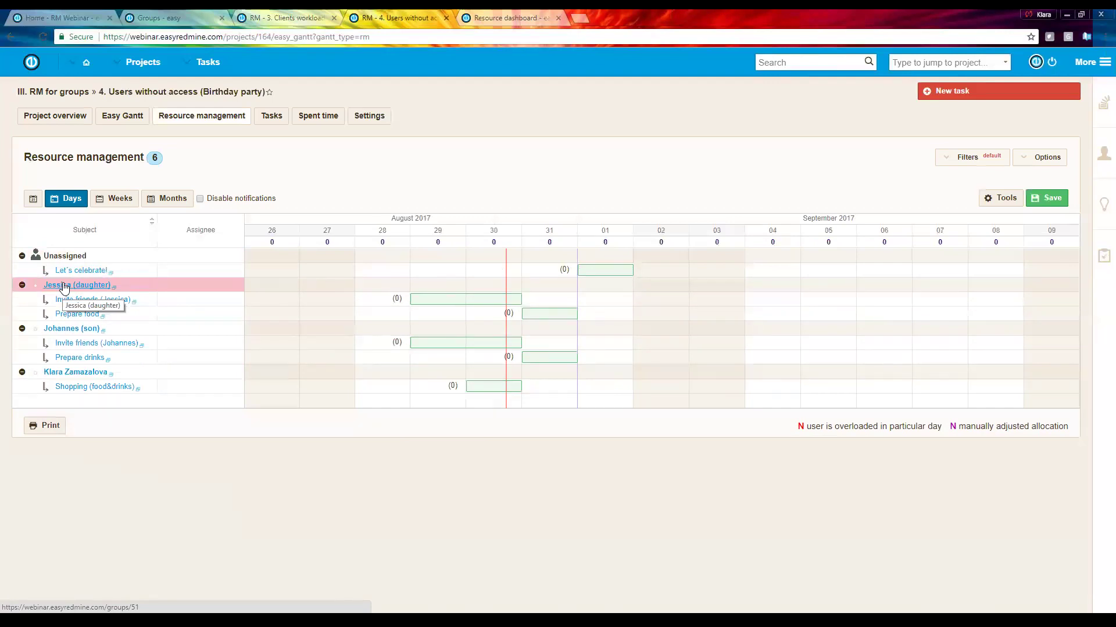
Close the Groups page and leave the Clients workload and Birthday party resource plans, discarding their unsaved changes
{"action": "left_click", "coordinate": [82, 20]}
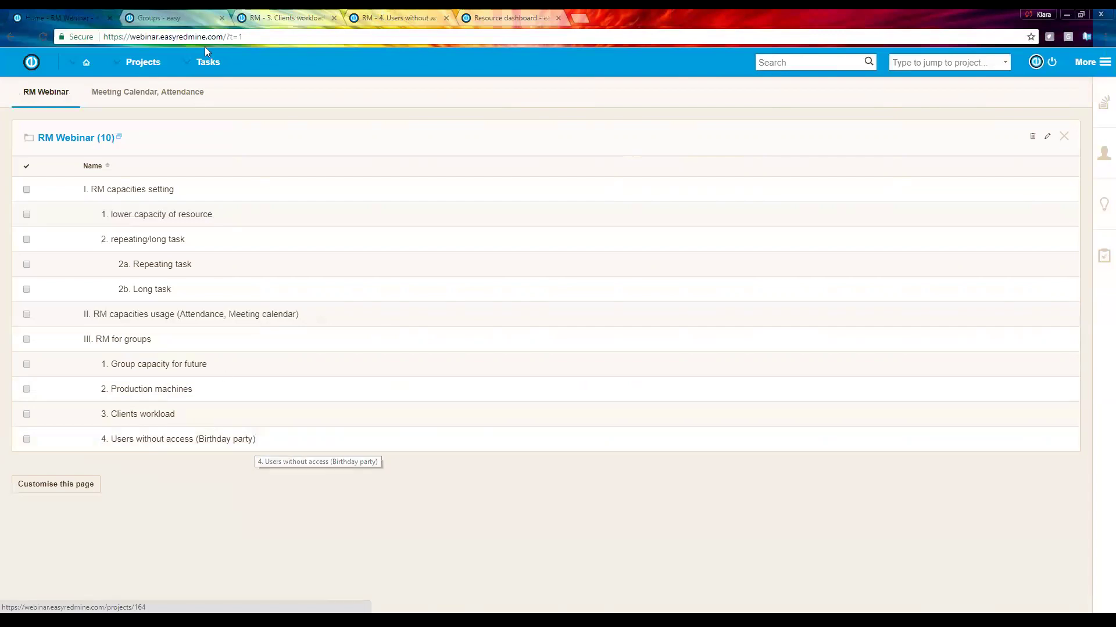
{"action": "left_click", "coordinate": [221, 18]}
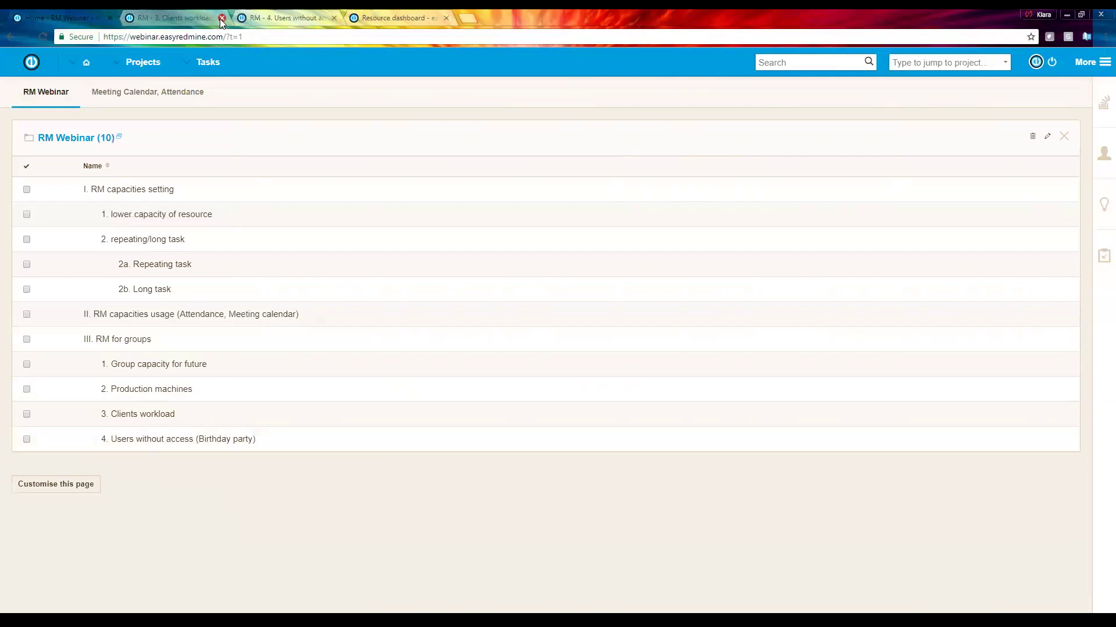
{"action": "left_click", "coordinate": [222, 18]}
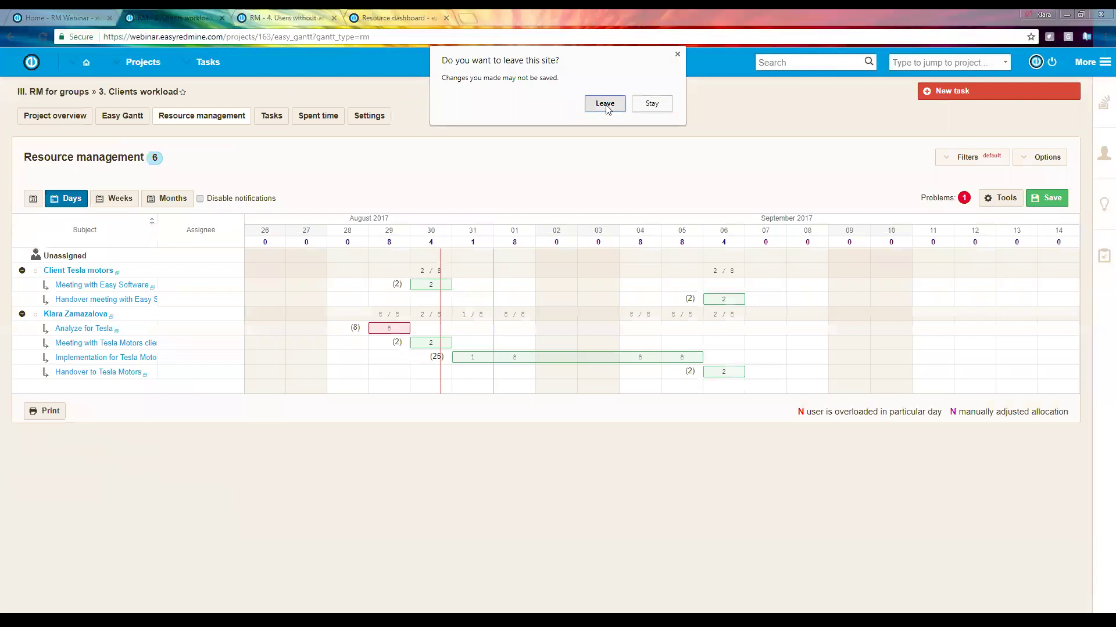
{"action": "left_click", "coordinate": [607, 108]}
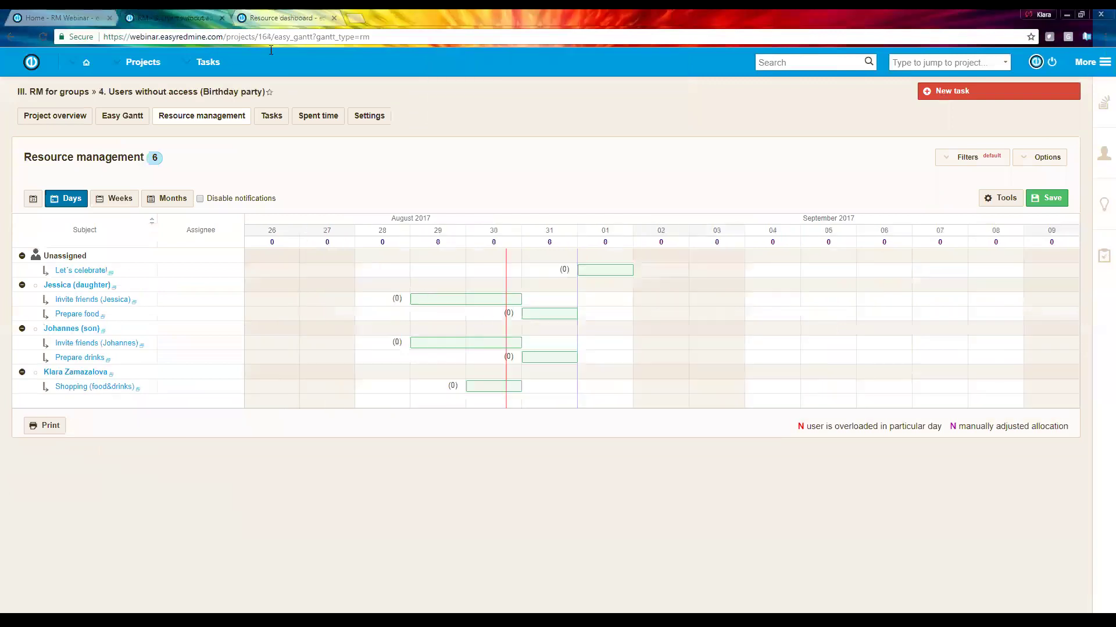
{"action": "left_click", "coordinate": [222, 18]}
{"action": "left_click", "coordinate": [605, 106]}
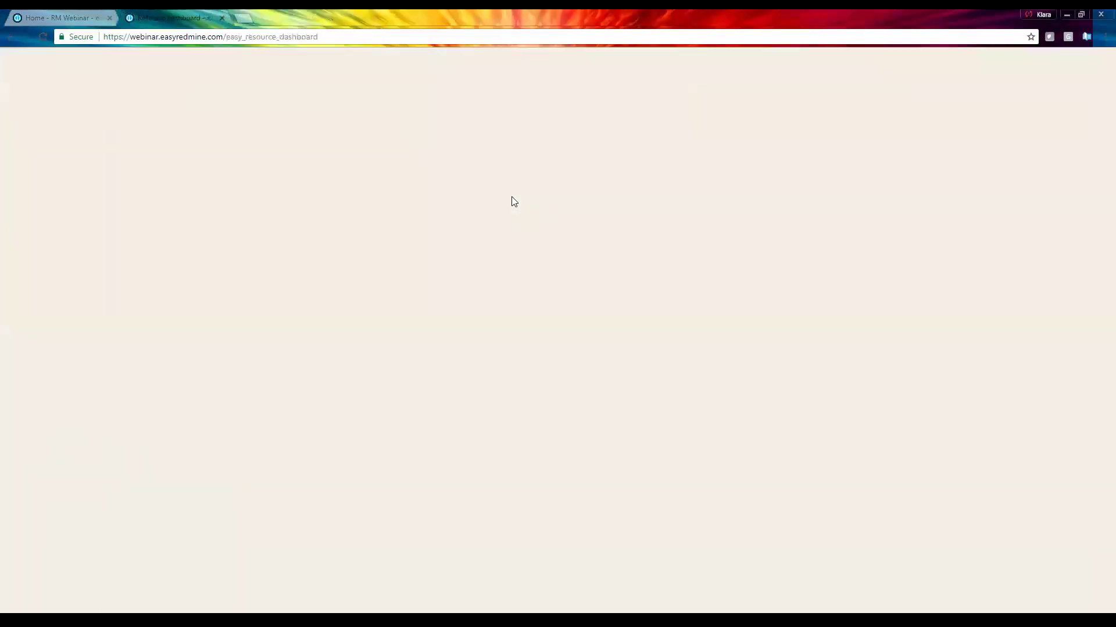
Examine the resource dashboard's total allocation charts, tracker allocations, top user utilization list, and user and group utilization gauges
{"action": "mouse_move", "coordinate": [523, 274]}
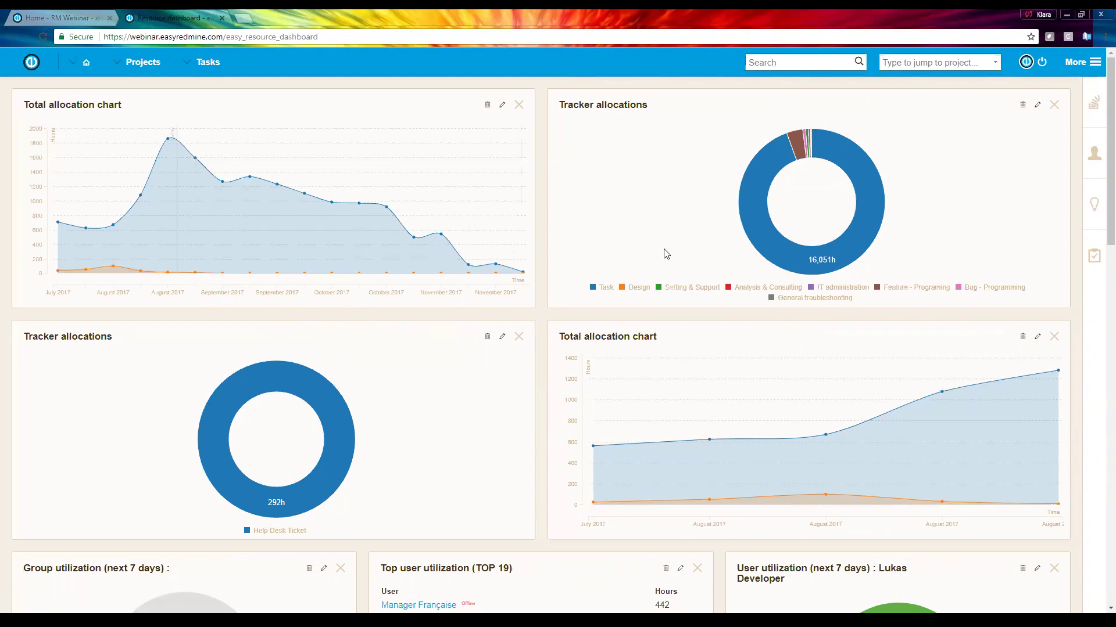
{"action": "scroll", "coordinate": [665, 253], "scroll_direction": "down", "scroll_amount": 3}
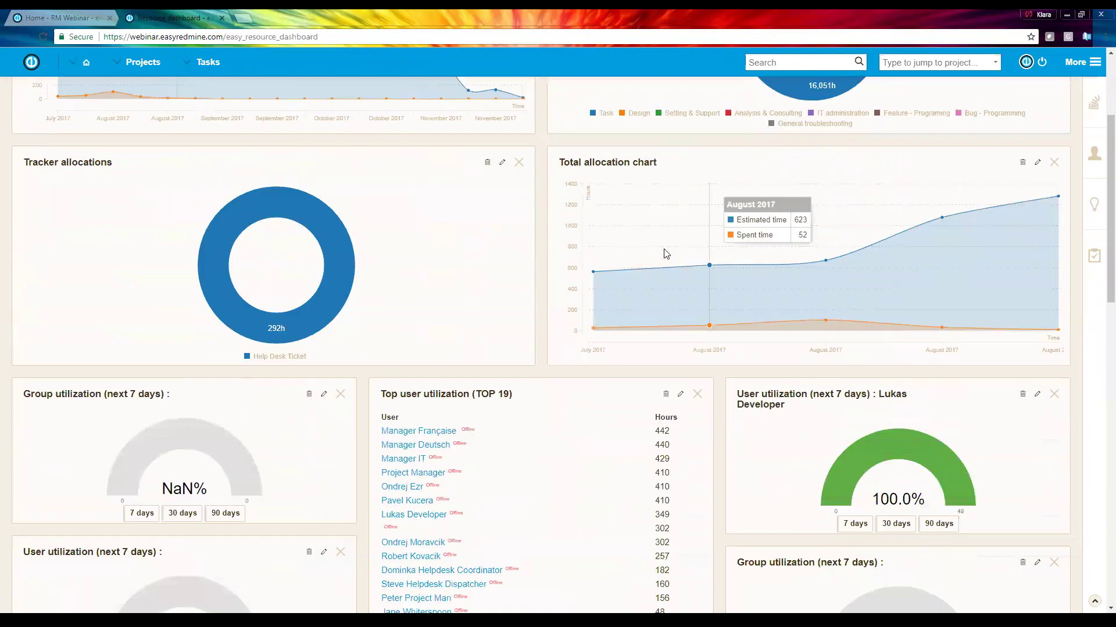
{"action": "scroll", "coordinate": [665, 249], "scroll_direction": "down", "scroll_amount": 1}
{"action": "scroll", "coordinate": [664, 249], "scroll_direction": "down", "scroll_amount": 2}
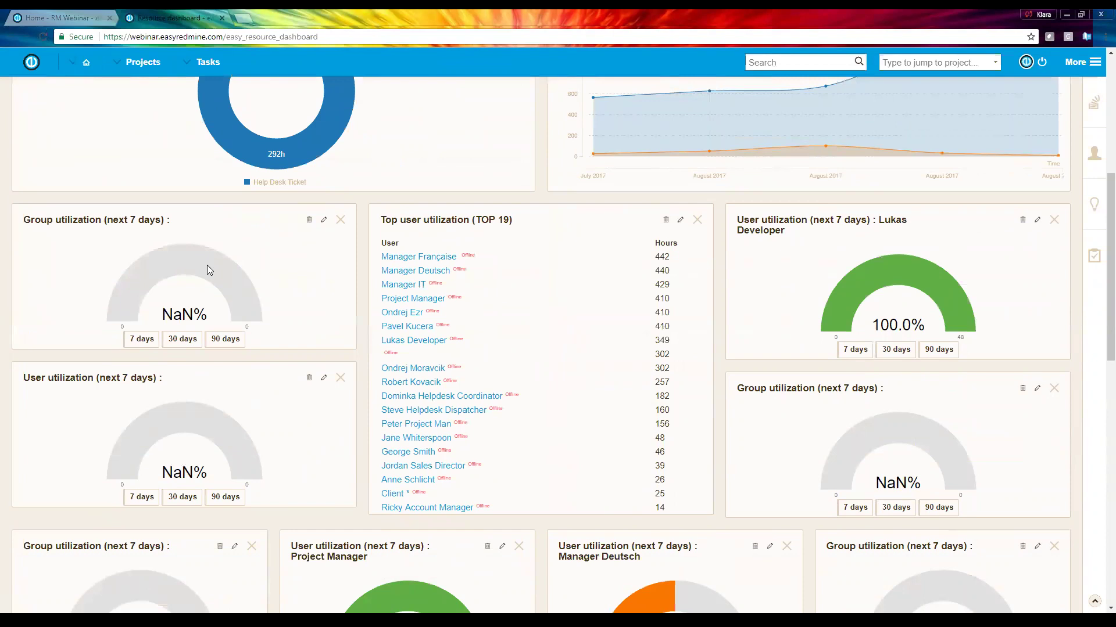
{"action": "scroll", "coordinate": [343, 552], "scroll_direction": "down", "scroll_amount": 1}
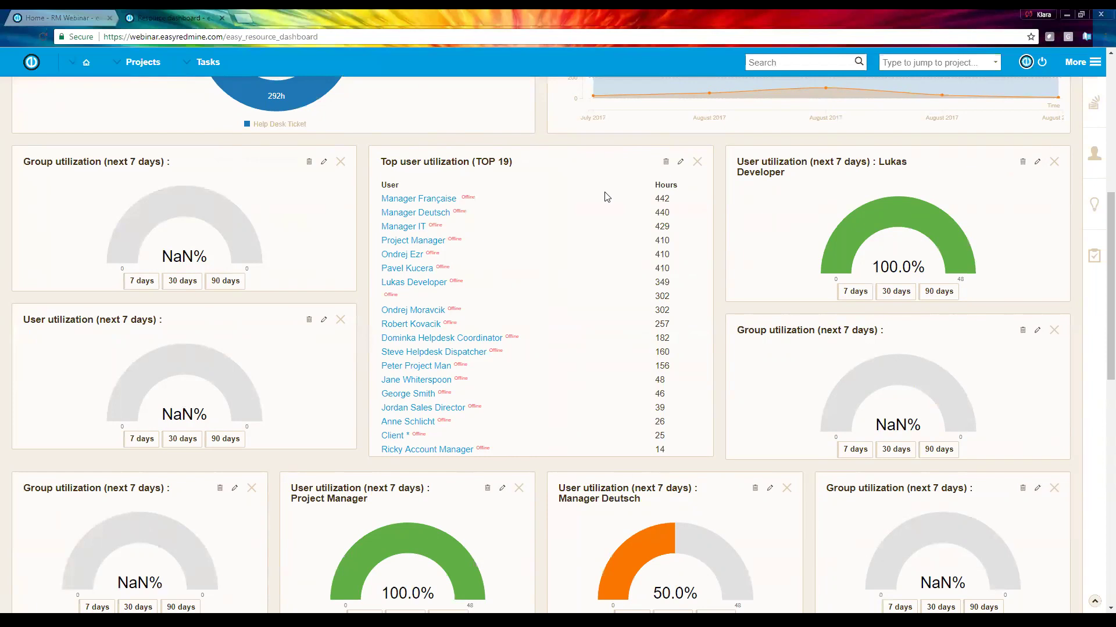
{"action": "scroll", "coordinate": [604, 195], "scroll_direction": "down", "scroll_amount": 1}
{"action": "scroll", "coordinate": [598, 194], "scroll_direction": "up", "scroll_amount": 1}
{"action": "scroll", "coordinate": [631, 153], "scroll_direction": "up", "scroll_amount": 1}
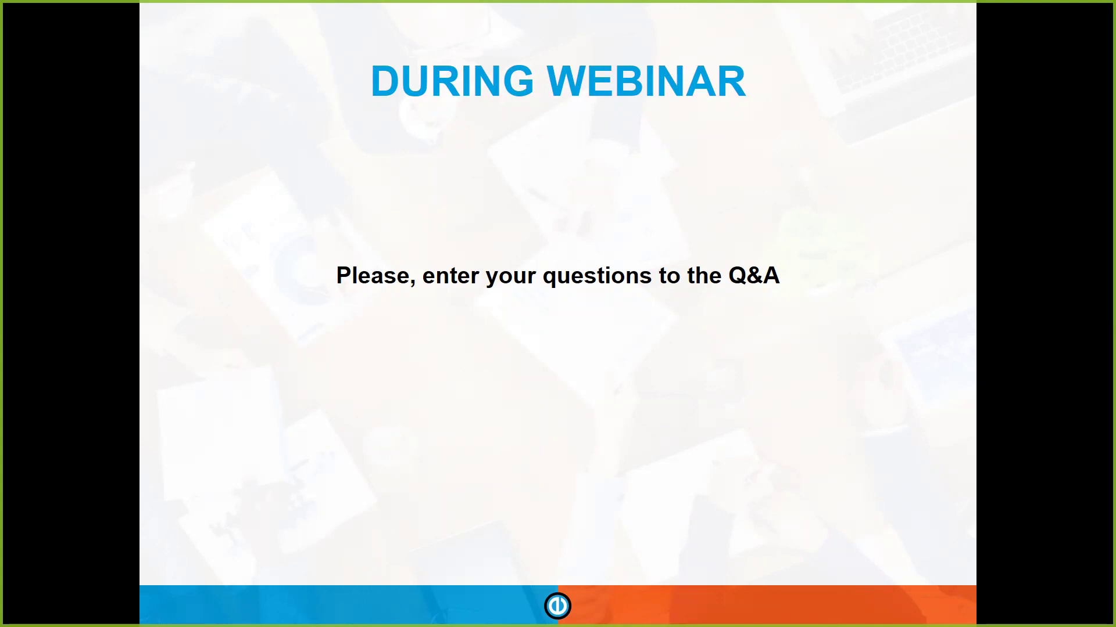
{"action": "key", "text": "Right"}
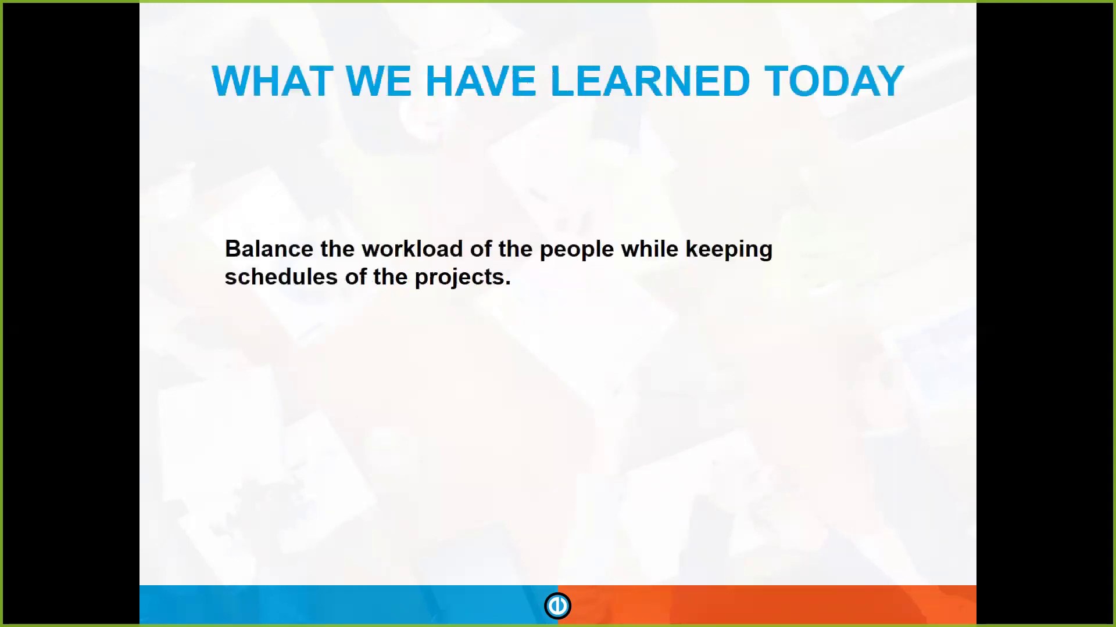